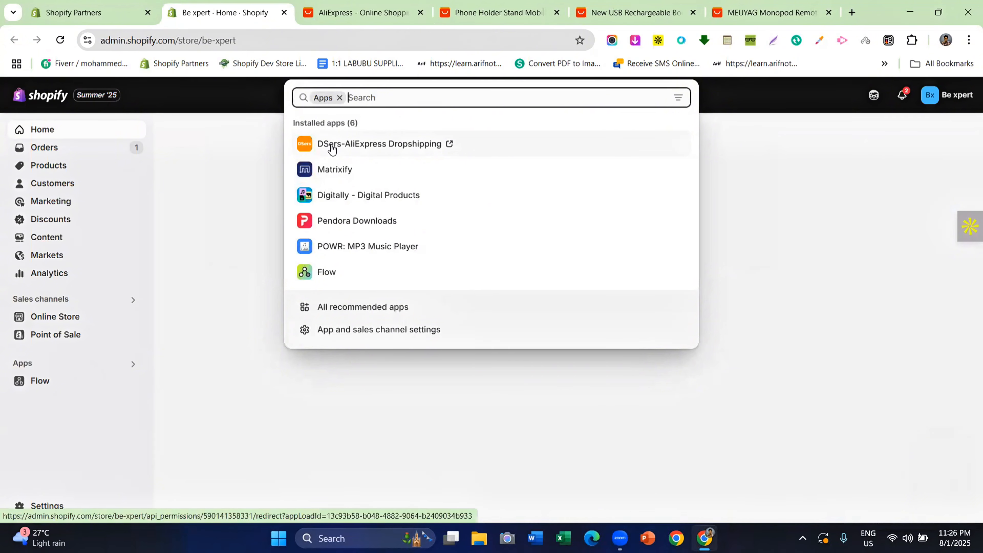
Open the DSers-AliExpress Dropshipping app, choose to change account, and go to the login form's Email field
click(332, 148)
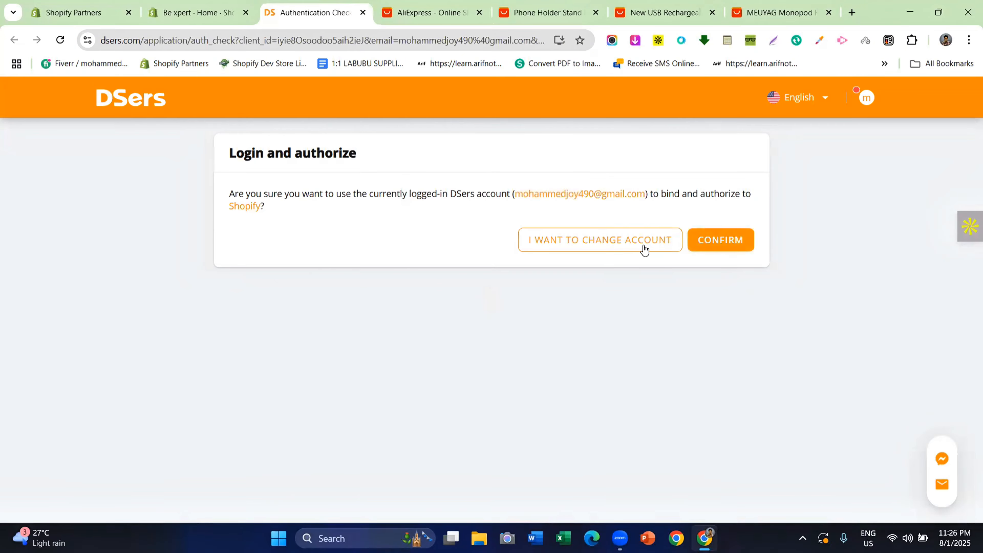
click(546, 246)
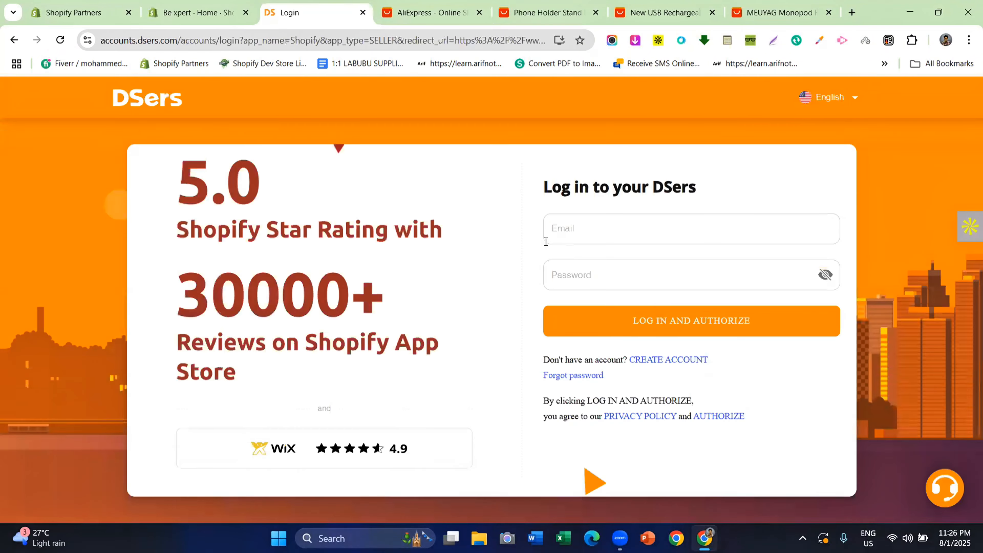
click(581, 241)
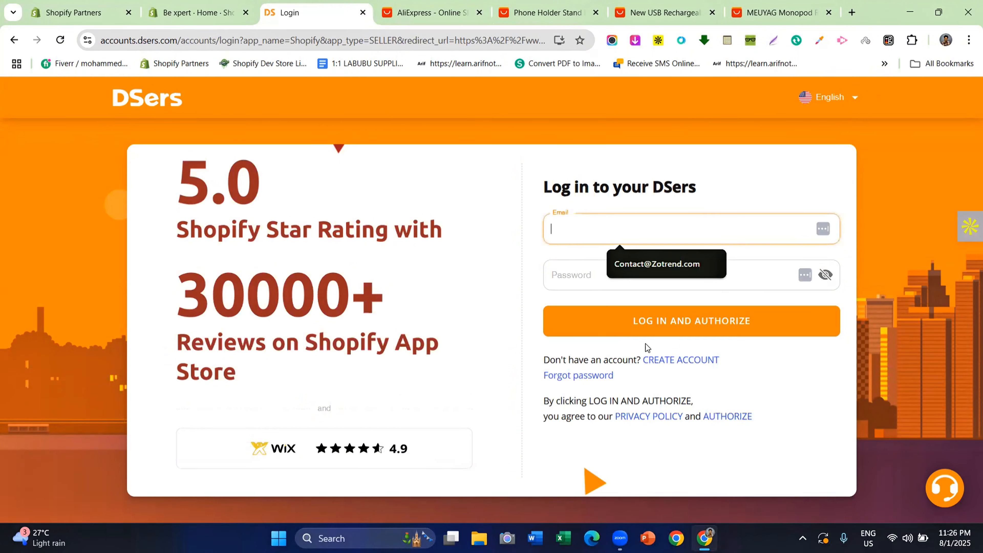
Switch to account creation and enter the sign-up e-mail address
click(675, 359)
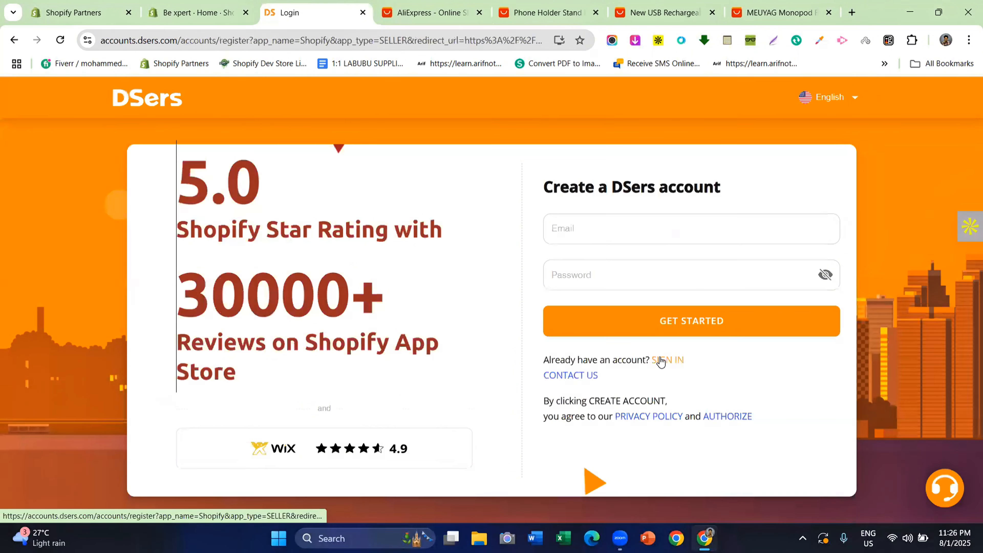
click(579, 237)
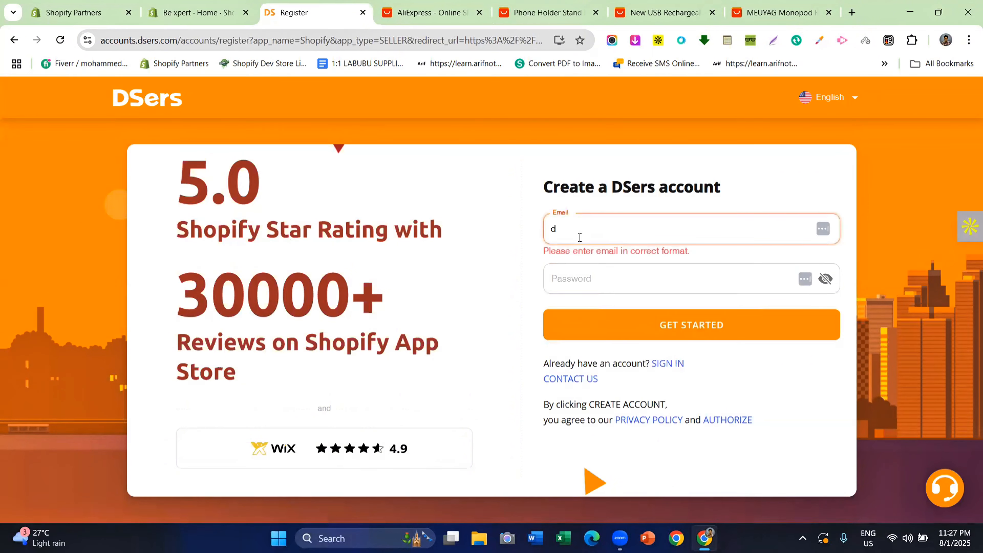
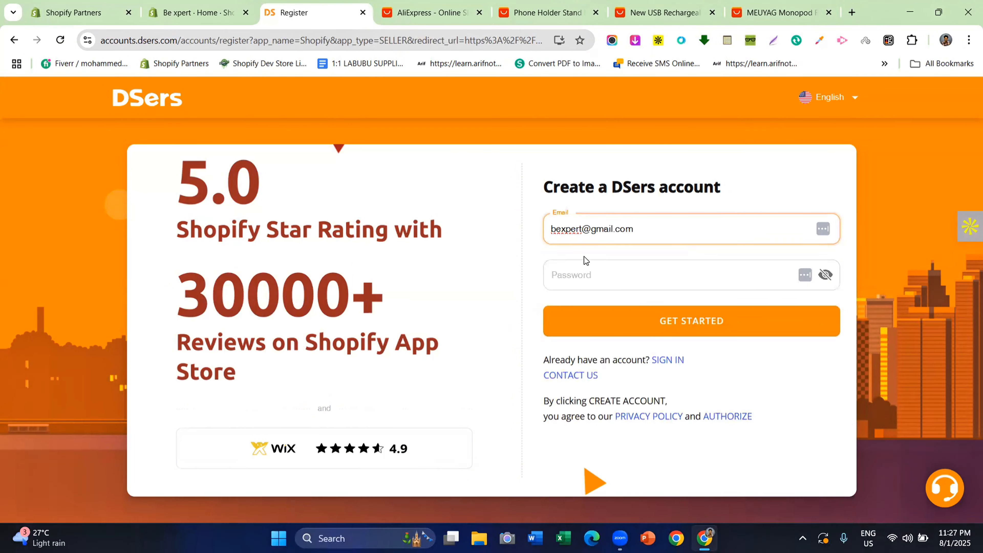
Enter a valid account password and submit the sign-up with GET STARTED
click(578, 266)
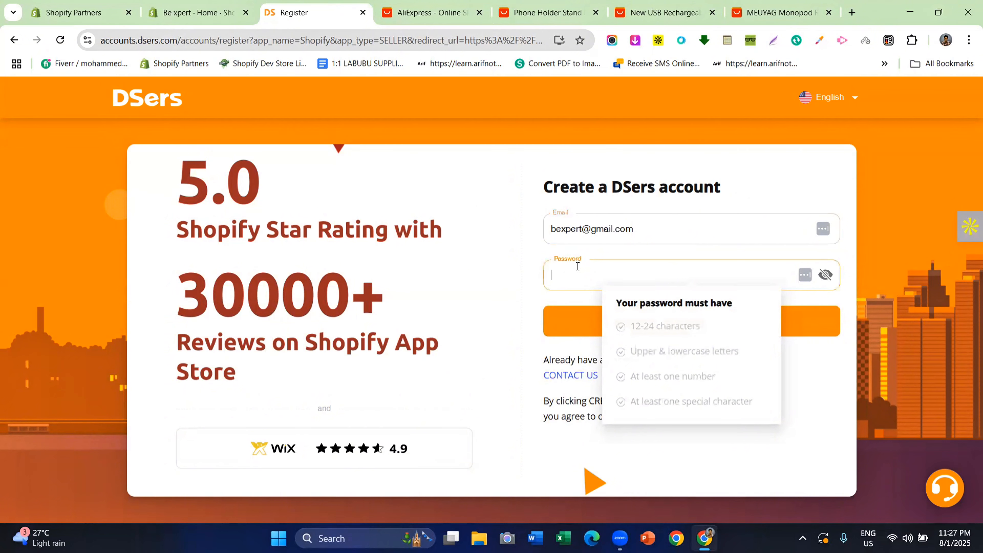
text(Be)
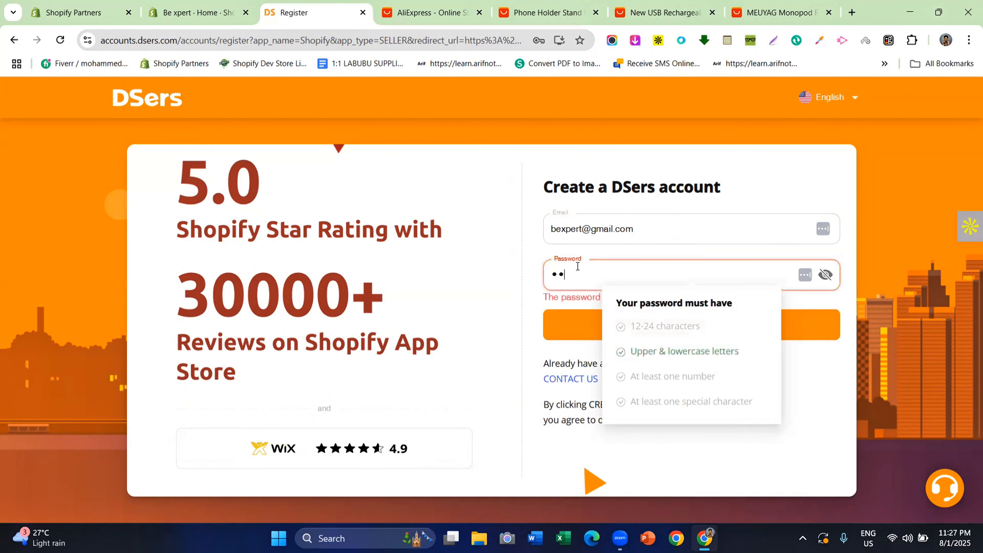
text(••••••••)
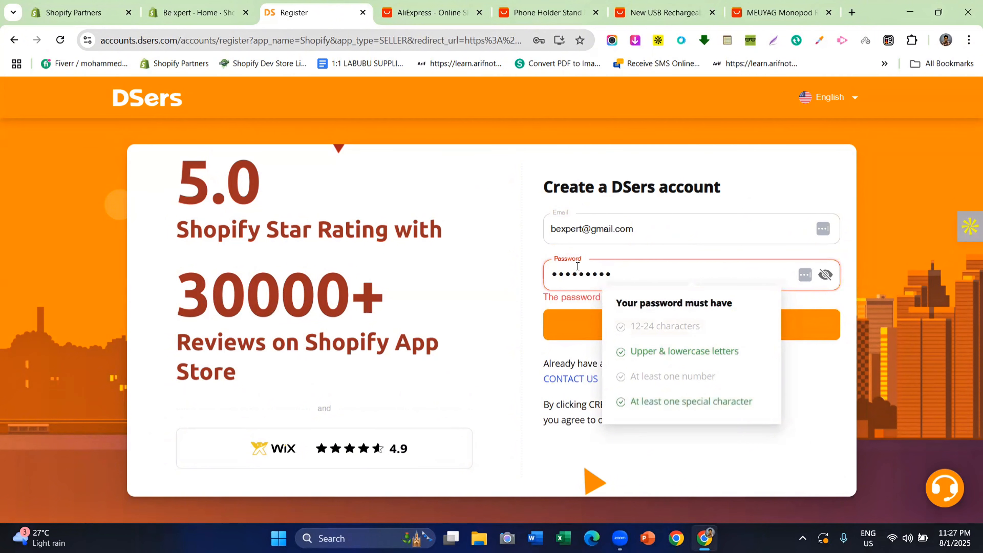
text(•)
text(••)
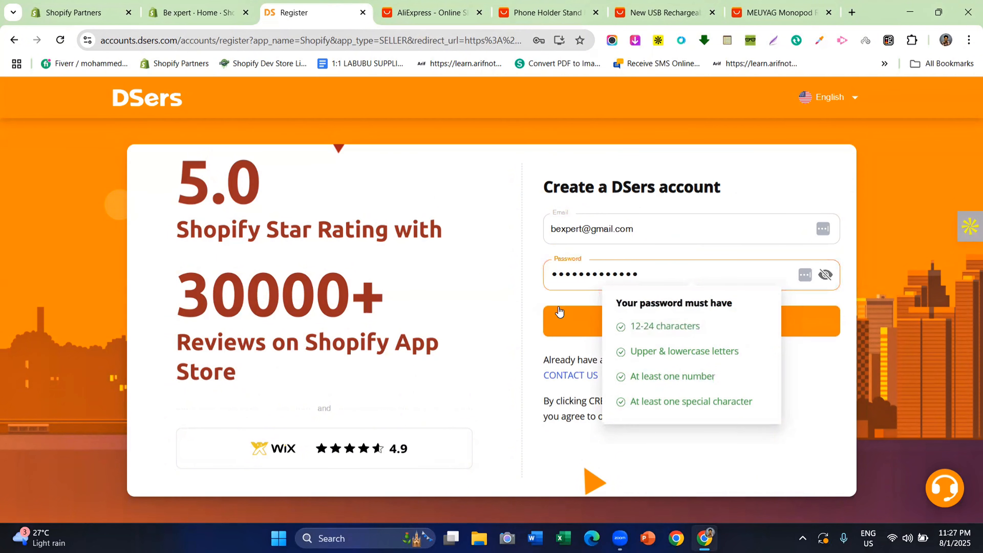
click(564, 296)
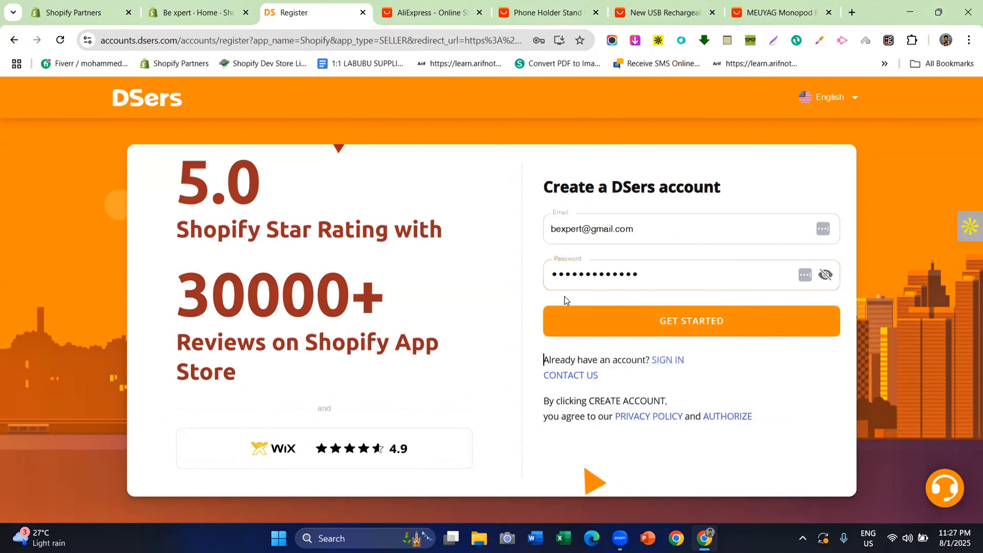
click(581, 316)
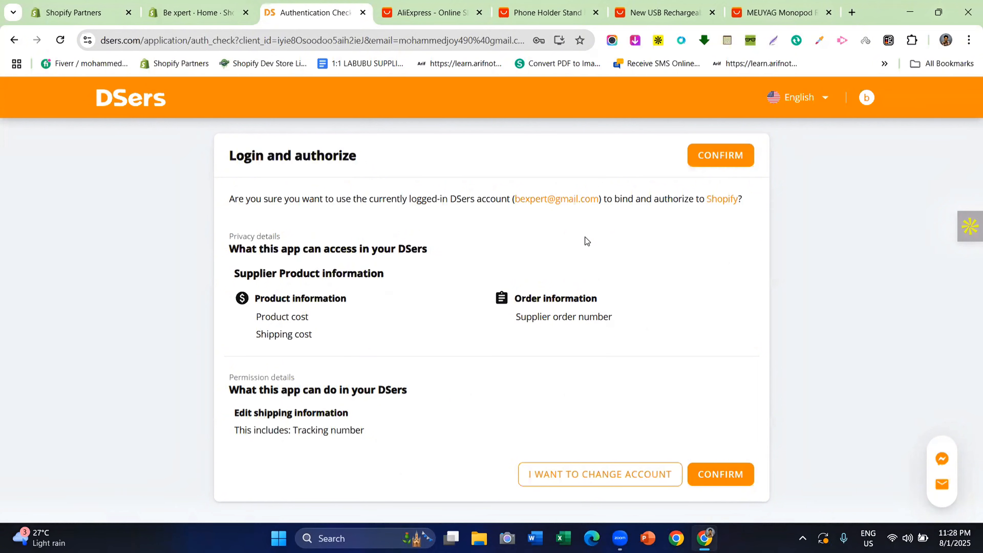
Confirm binding the new account to Shopify and pick the Basic (Free) plan
click(749, 482)
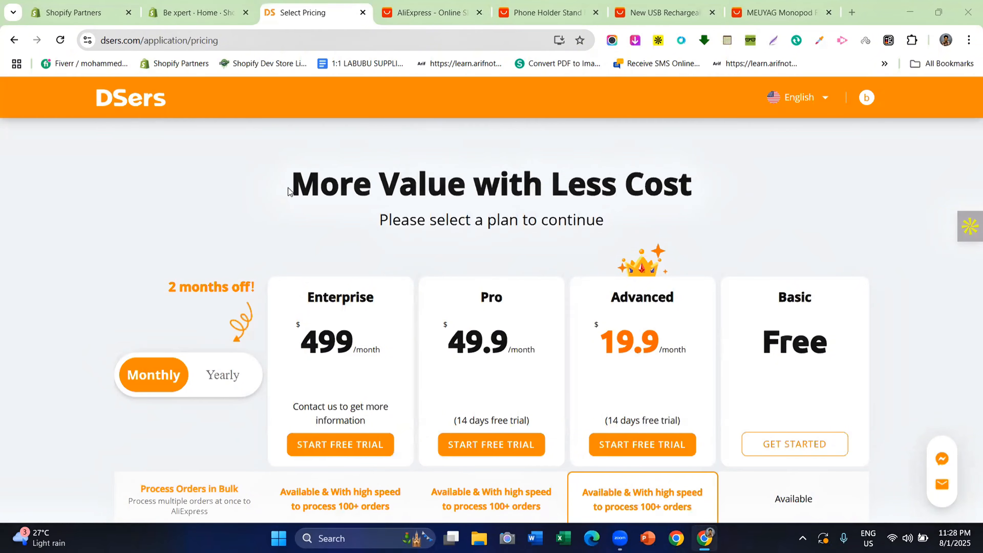
scroll(555, 251, down, 5)
scroll(546, 310, up, 4)
scroll(546, 308, up, 3)
scroll(748, 269, down, 5)
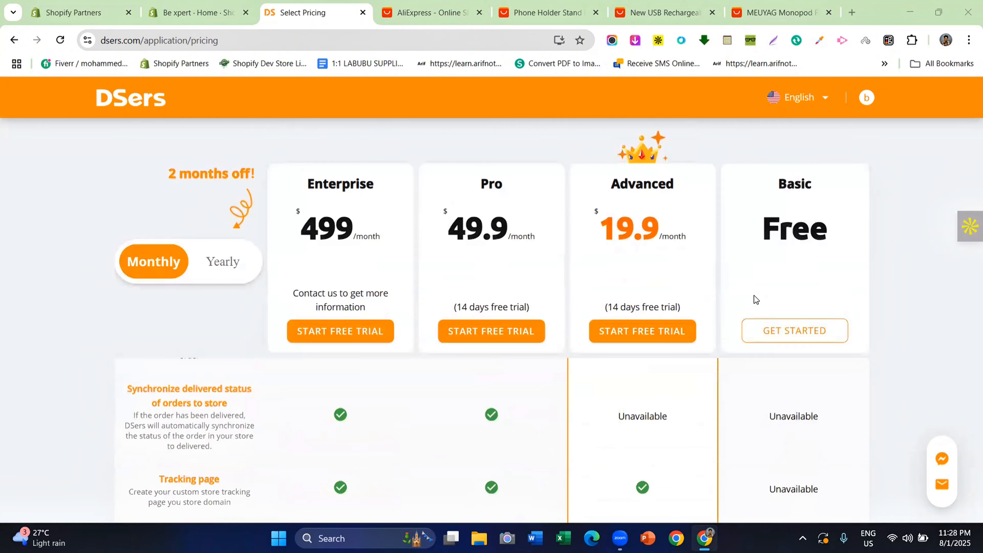
scroll(755, 309, up, 5)
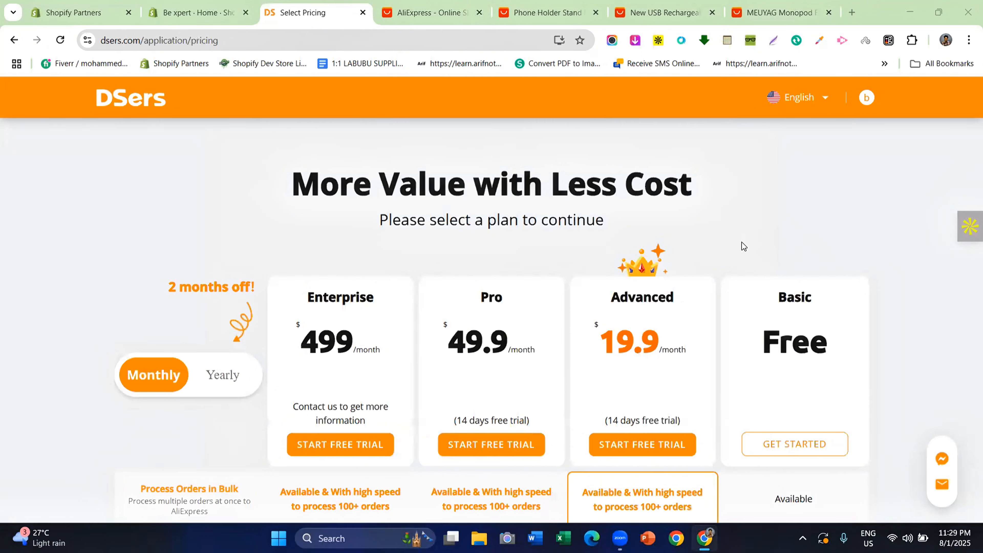
click(794, 445)
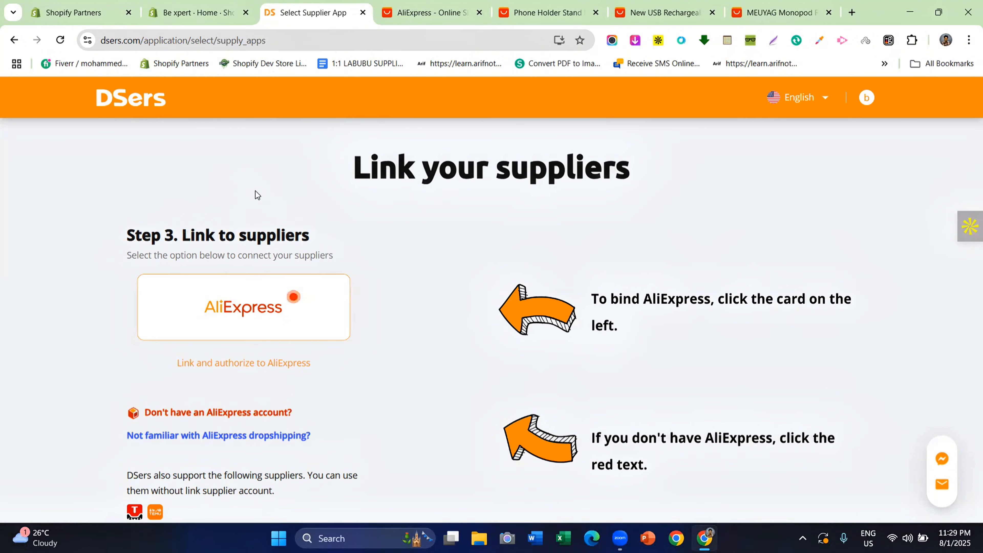
Link AliExpress as the supplier by logging in and authorizing DSers on the AliExpress Open Platform
click(257, 298)
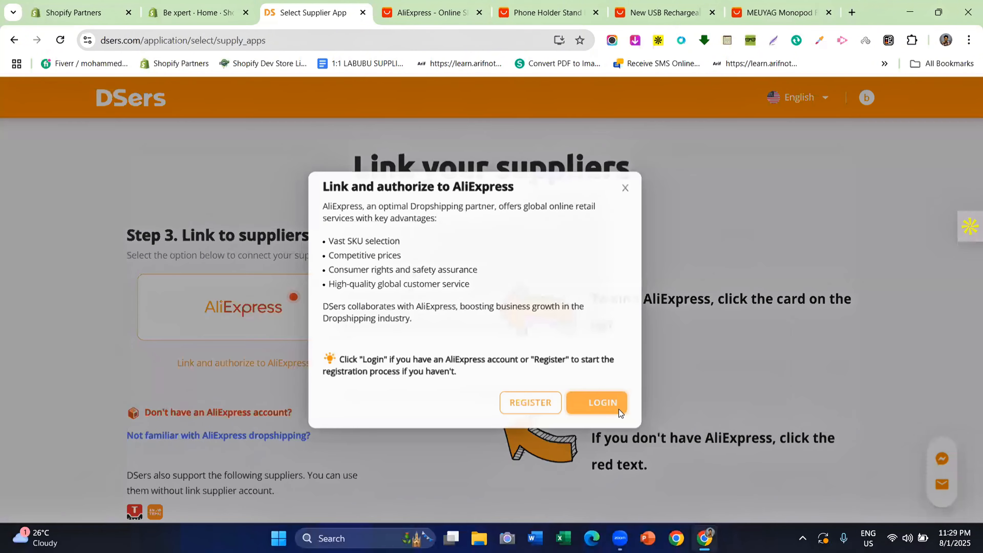
click(619, 411)
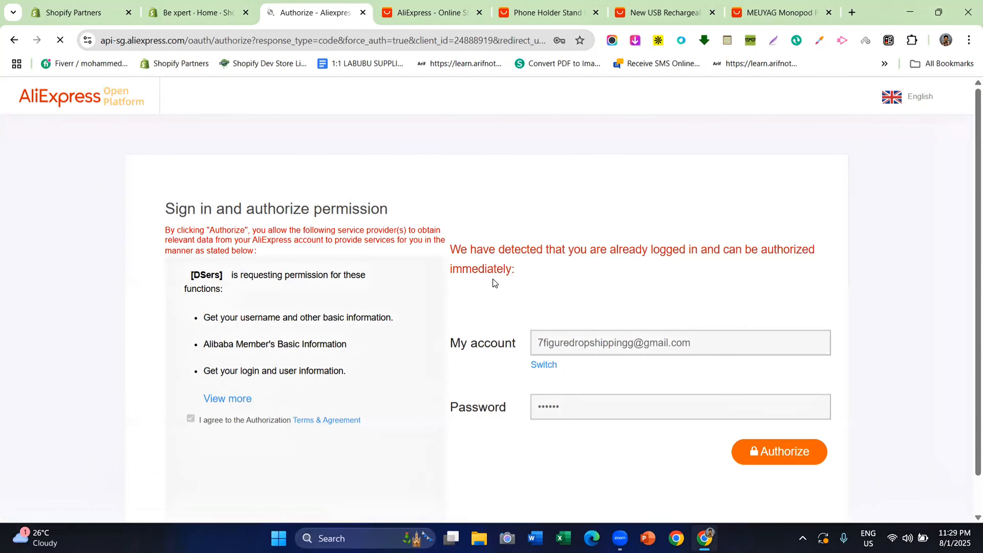
scroll(556, 285, down, 1)
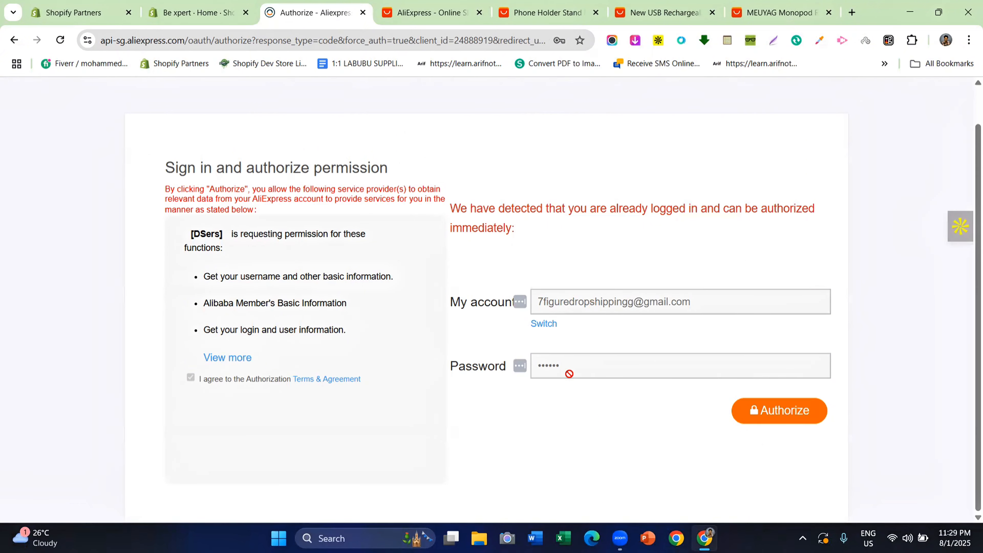
click(775, 414)
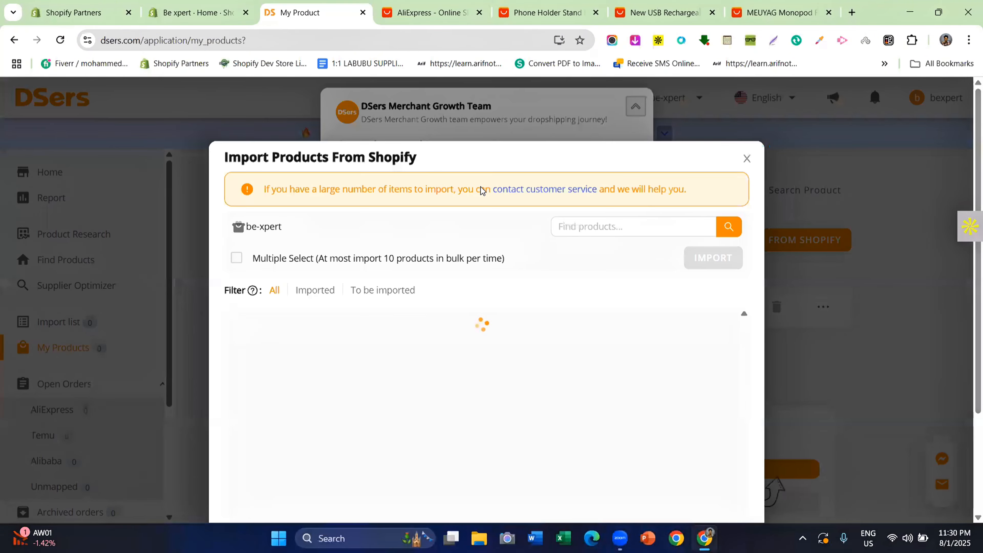
Close the import-from-Shopify dialog and dismiss the promotional video pop-ups
click(747, 159)
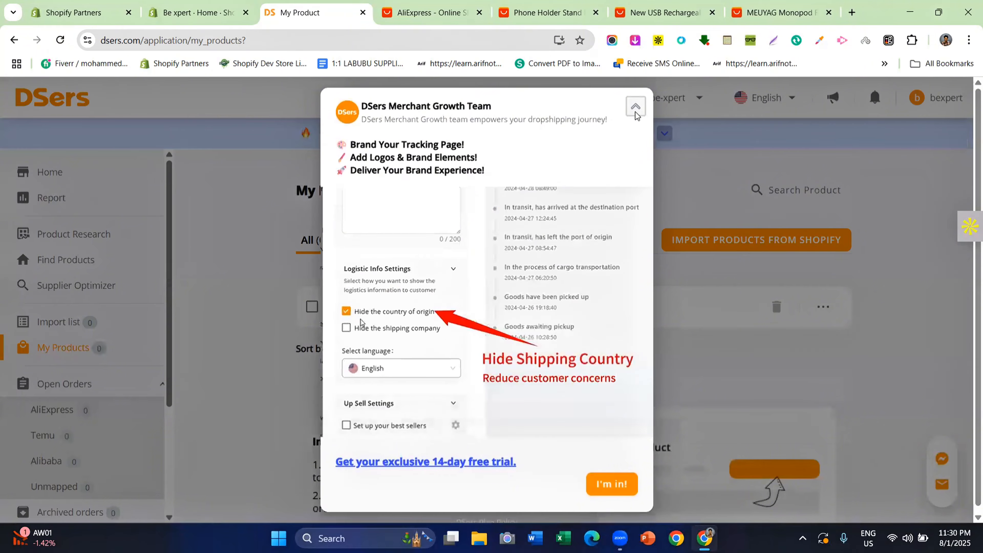
click(635, 102)
click(748, 141)
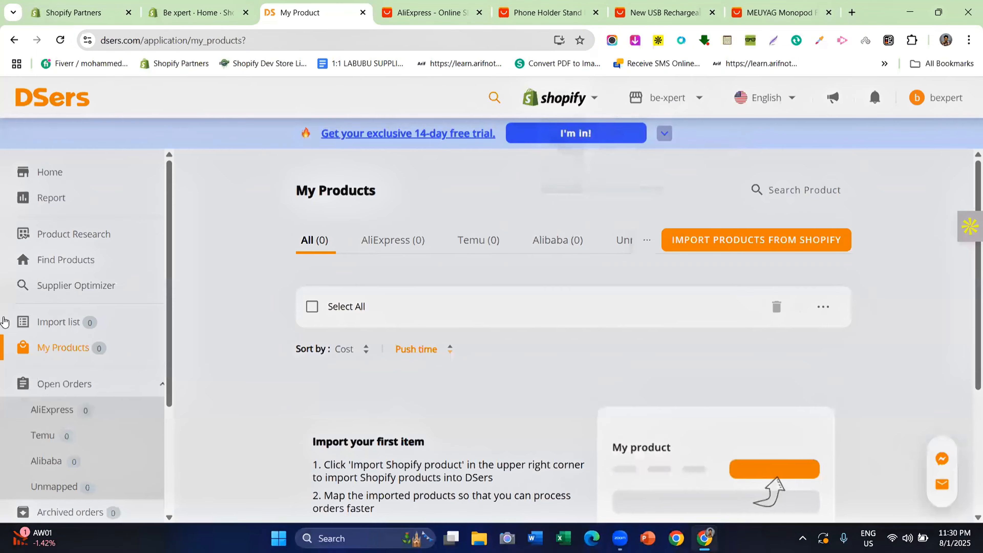
scroll(79, 333, down, 4)
scroll(81, 294, up, 4)
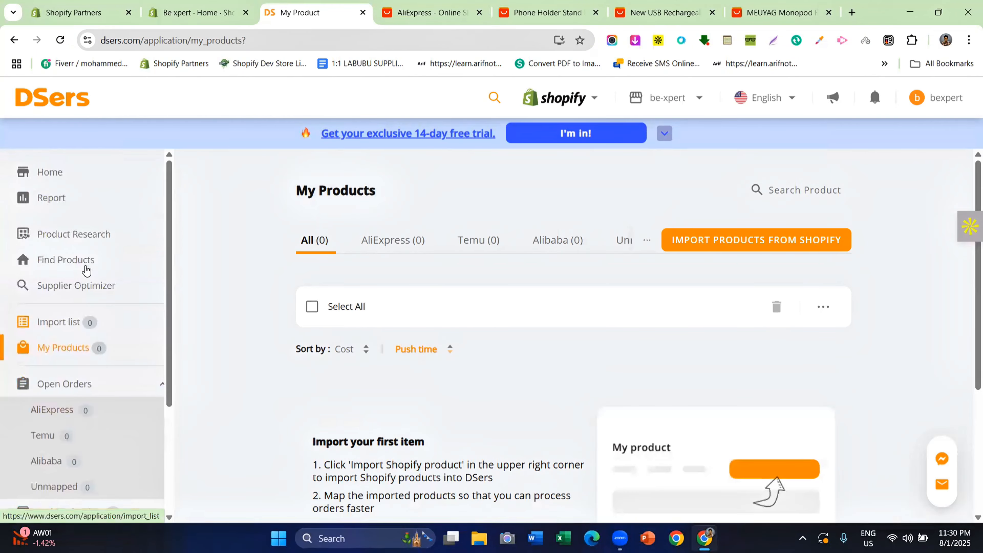
Browse the Product Research, Find Products and supplier optimizer pages
click(85, 244)
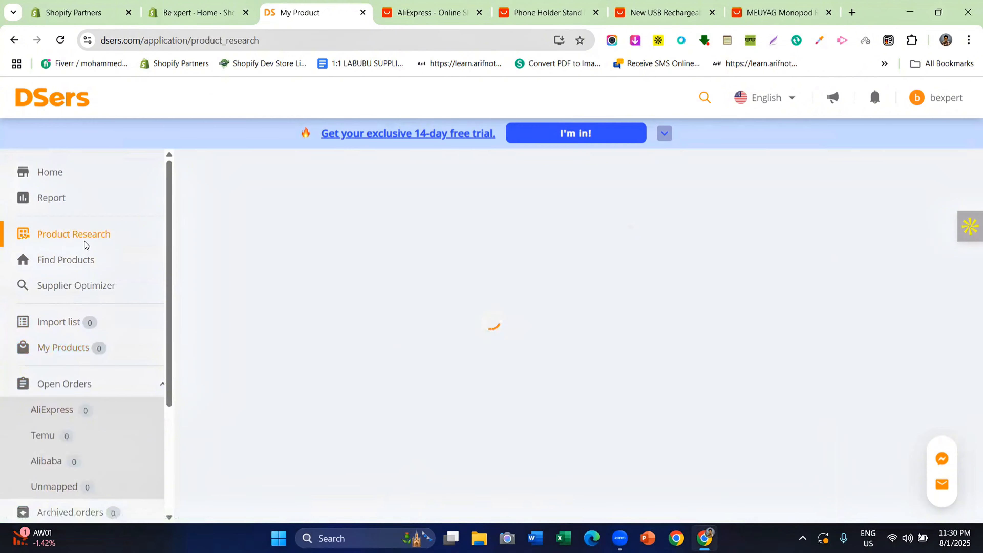
click(83, 259)
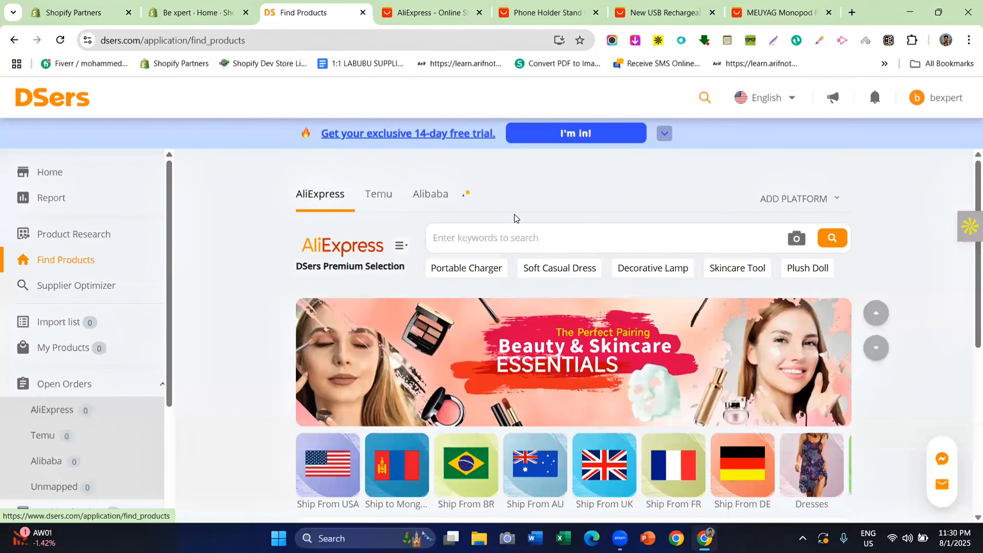
click(45, 290)
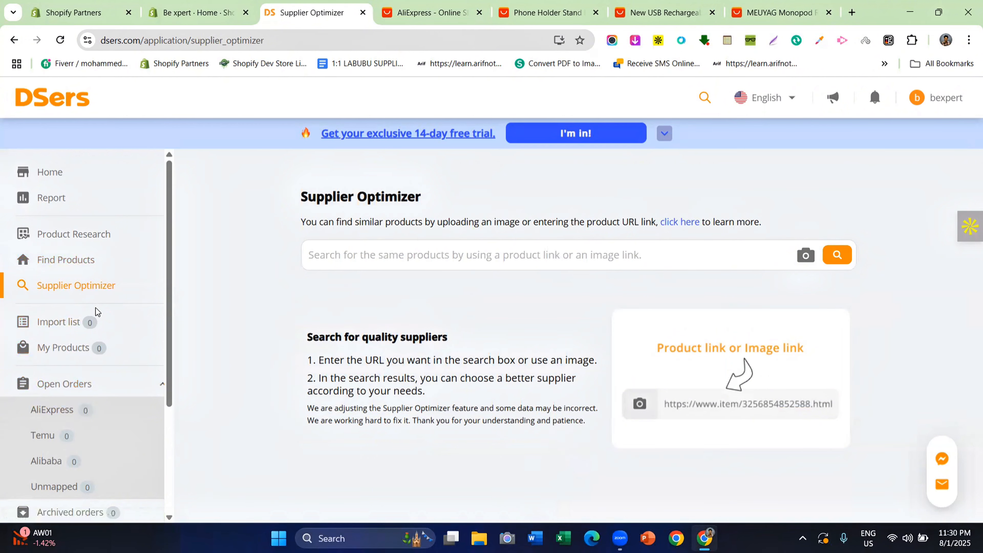
scroll(95, 308, down, 4)
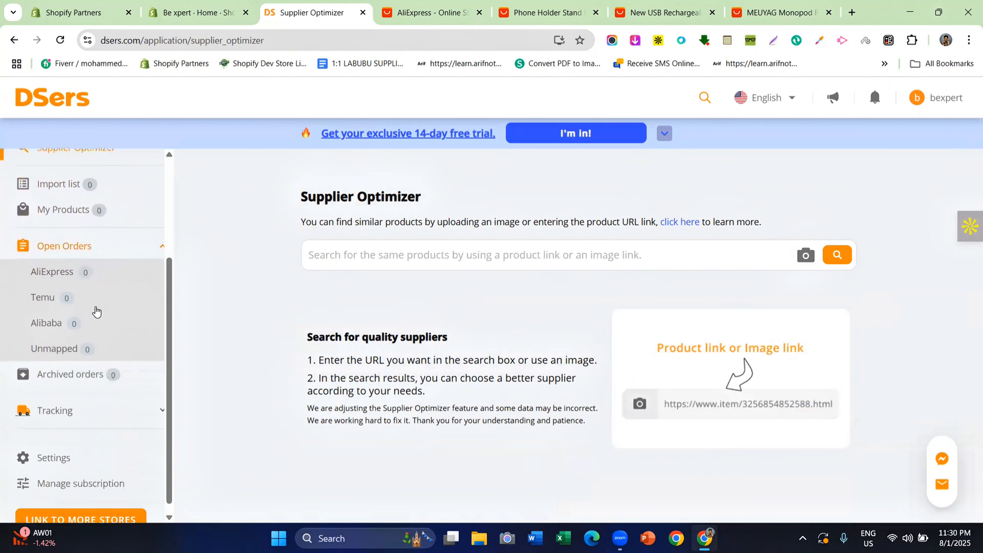
In Settings, look through General, Notification, Application and Product settings, ending on Pricing & Currencies
click(77, 440)
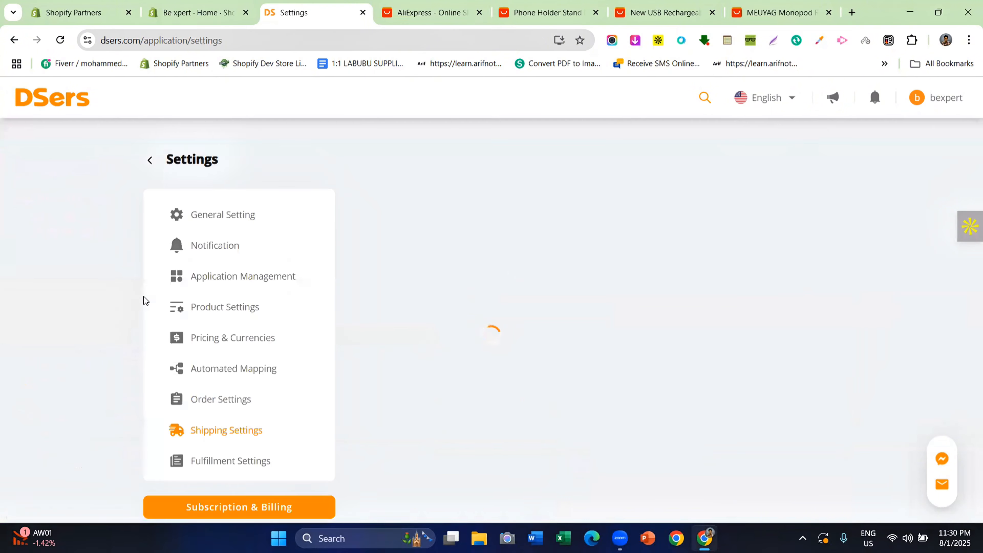
scroll(143, 245, down, 8)
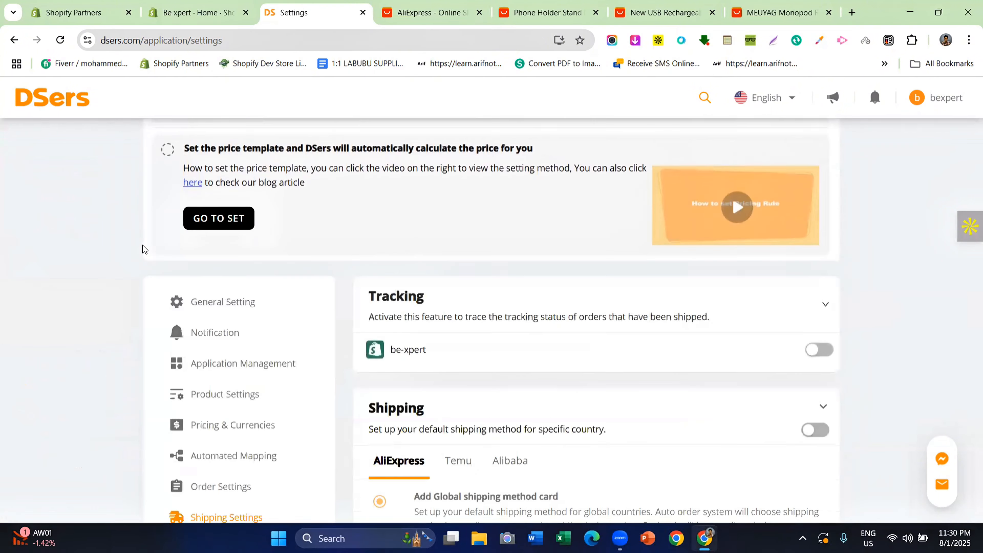
click(223, 188)
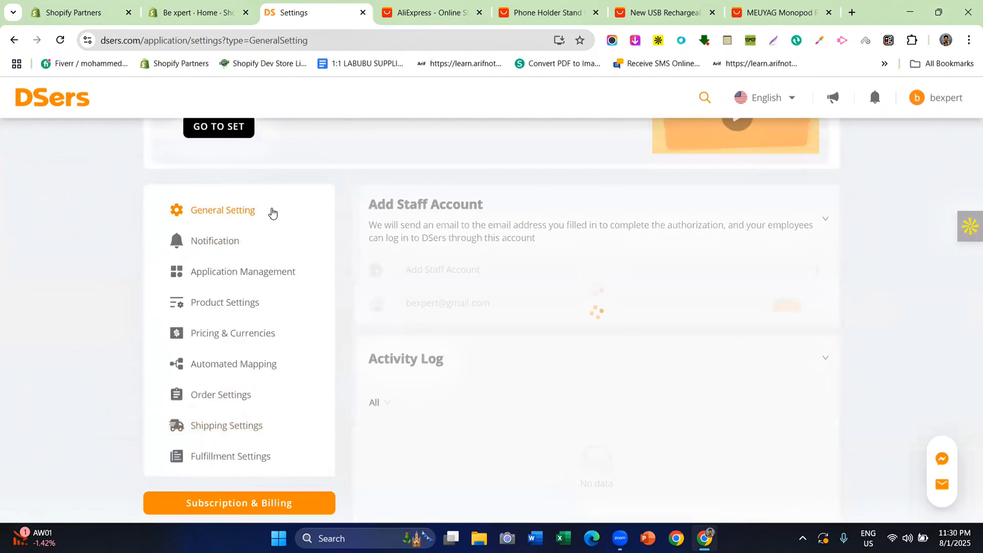
scroll(414, 270, down, 3)
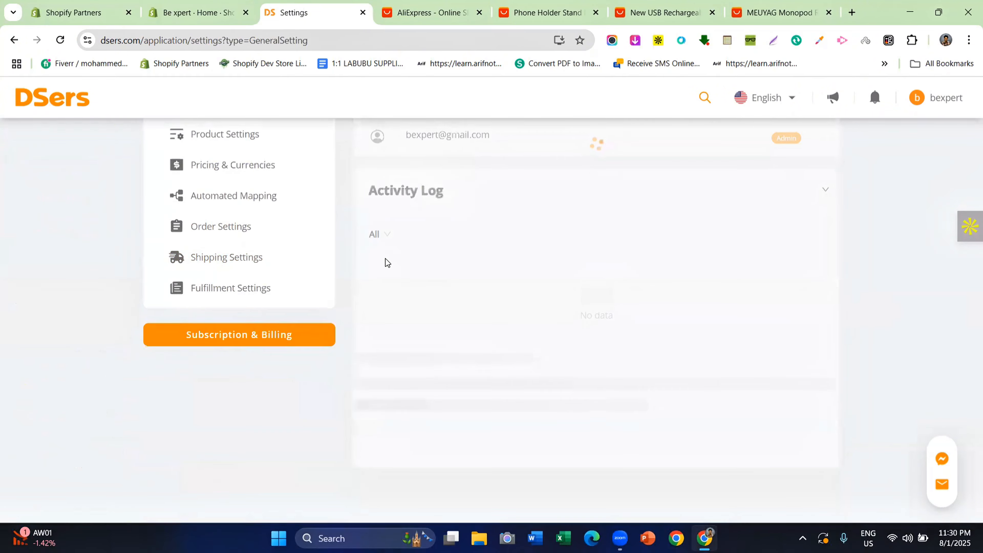
scroll(387, 263, up, 4)
scroll(403, 279, down, 4)
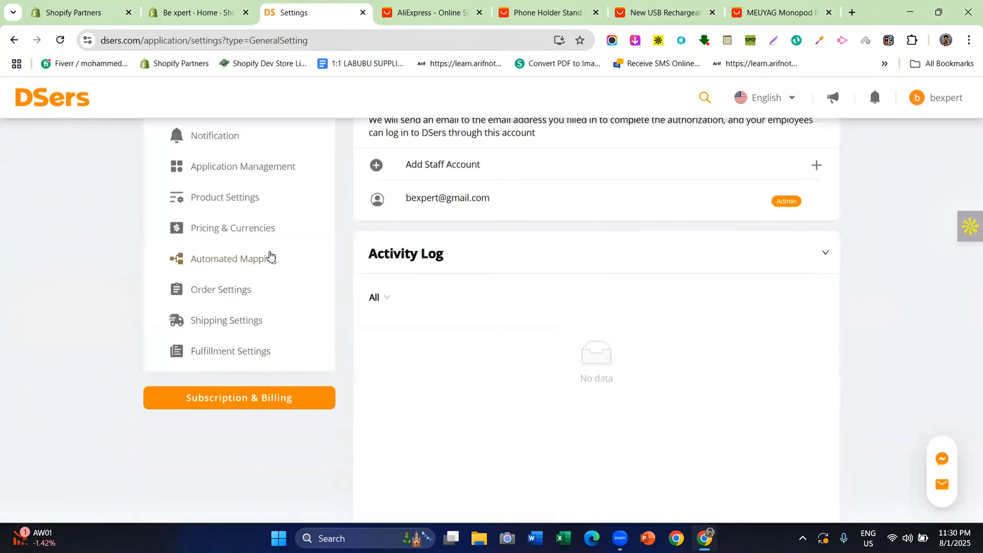
scroll(263, 258, up, 2)
click(238, 277)
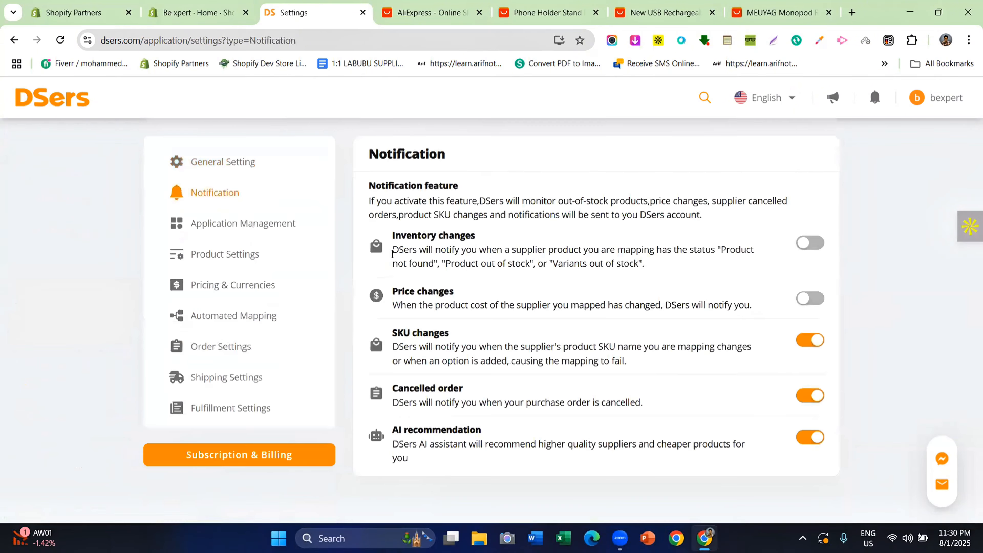
click(237, 225)
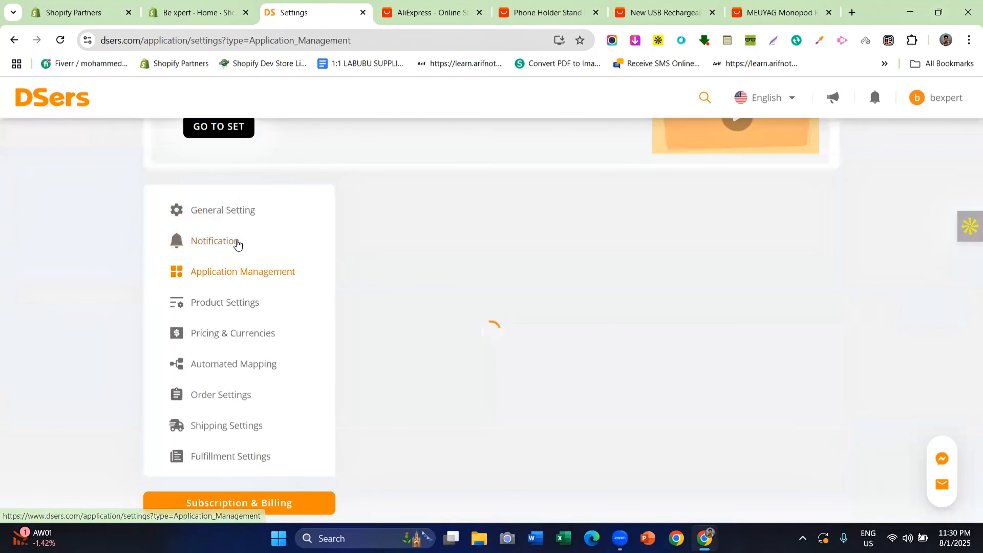
click(252, 307)
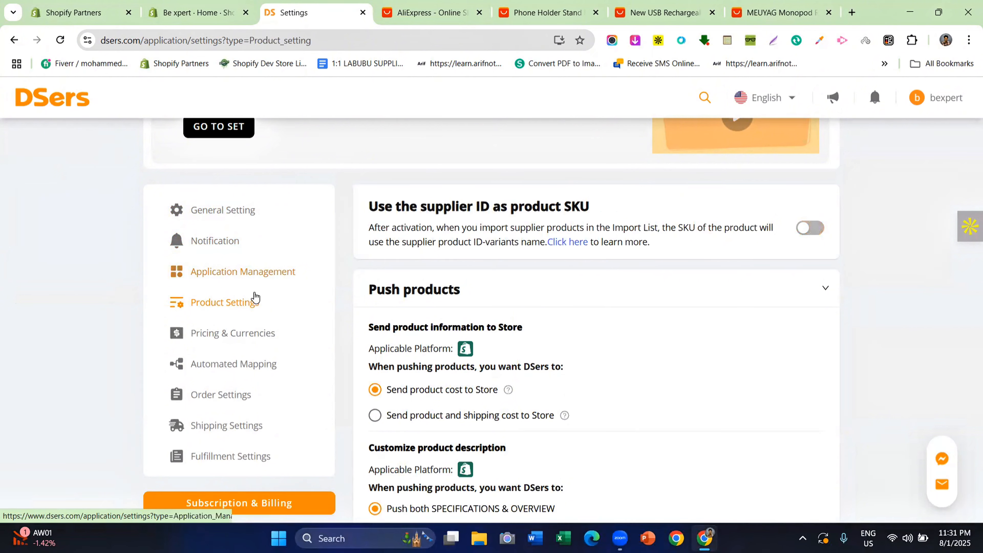
click(230, 328)
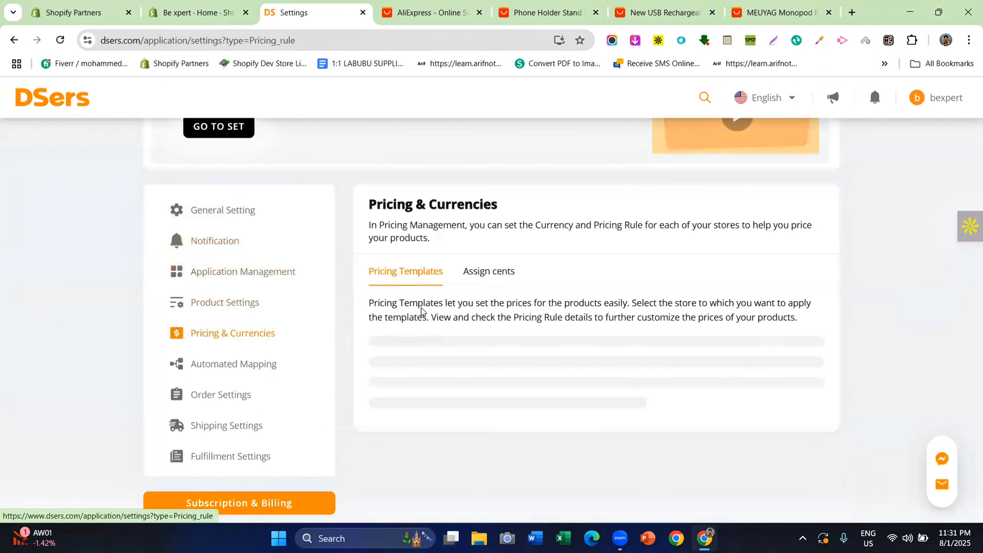
Switch on the store's Pricing Rule toggle and scroll to the basic and standard rule options
scroll(556, 297, down, 2)
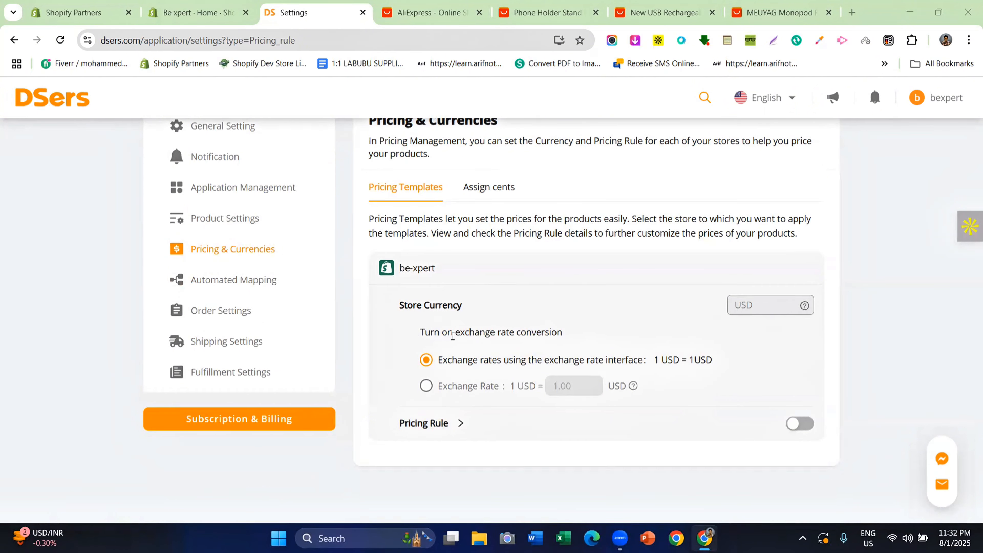
drag(454, 335, 511, 336)
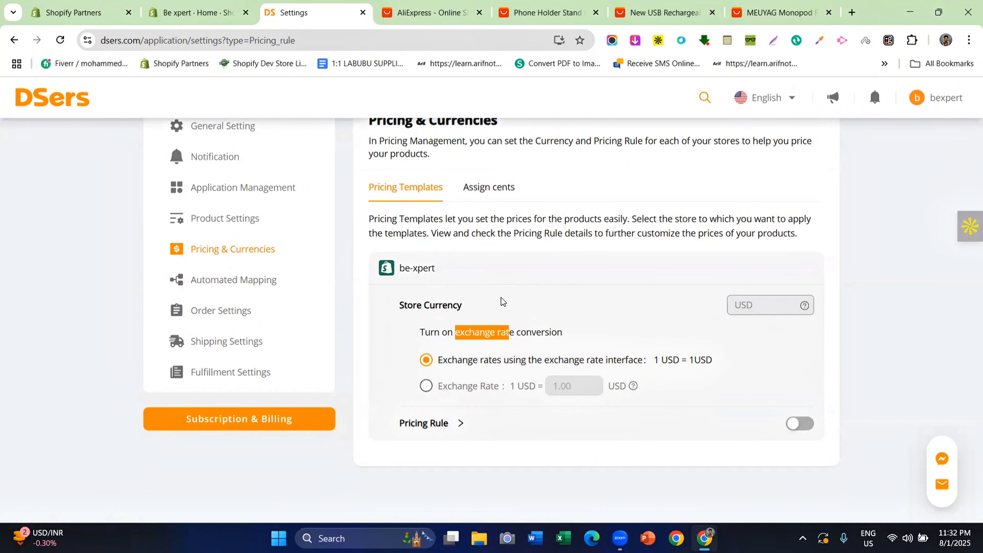
click(387, 367)
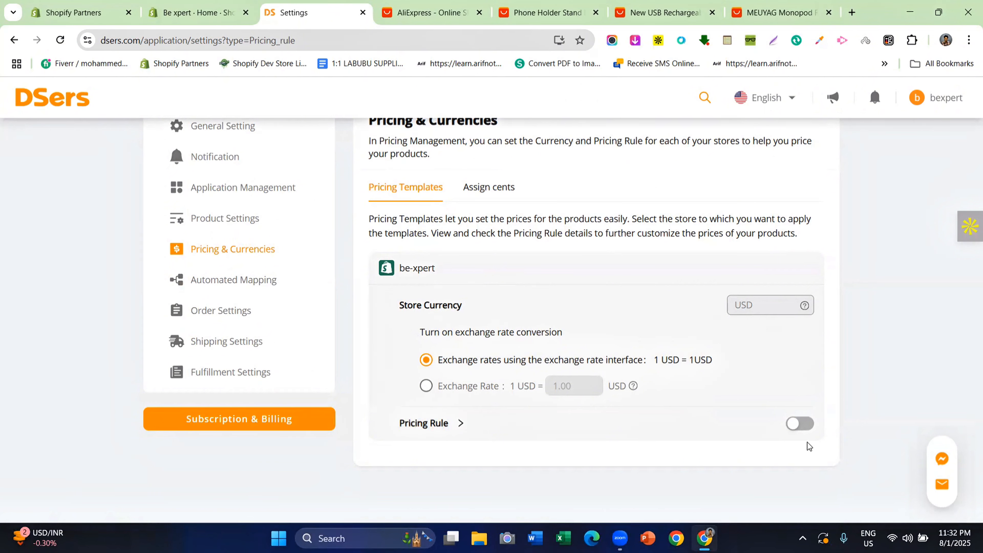
click(800, 429)
scroll(512, 280, down, 5)
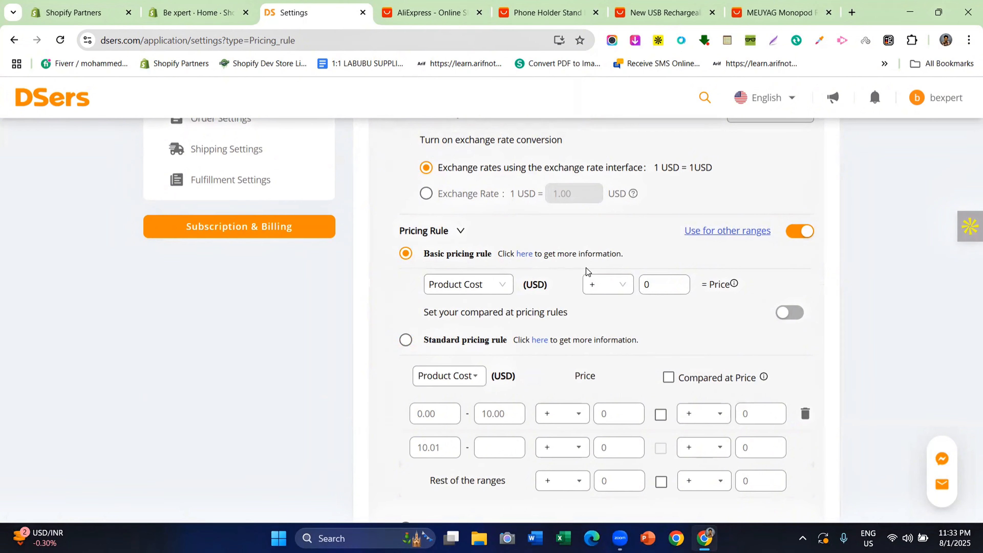
Change the Basic pricing rule operator from + to × and enter 200% as the value
click(601, 287)
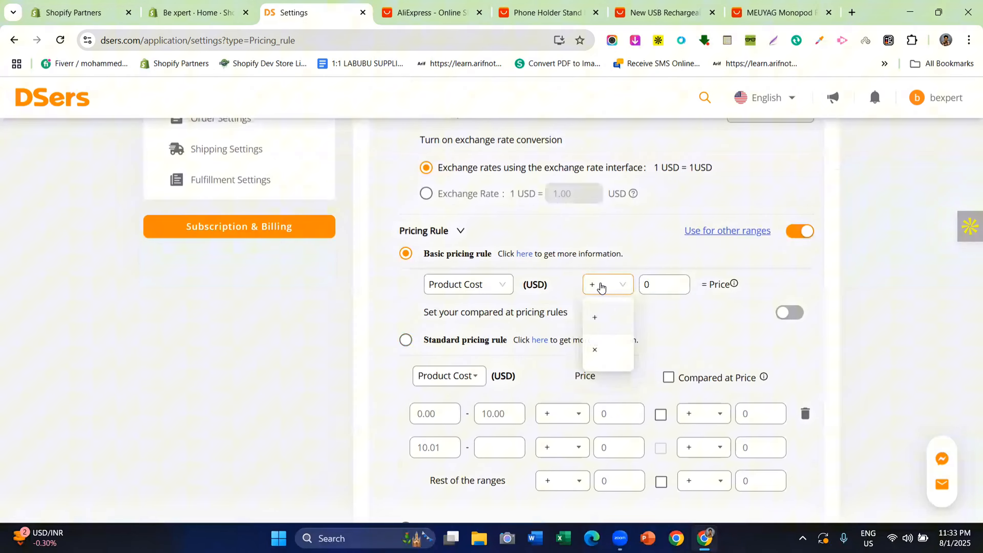
click(603, 345)
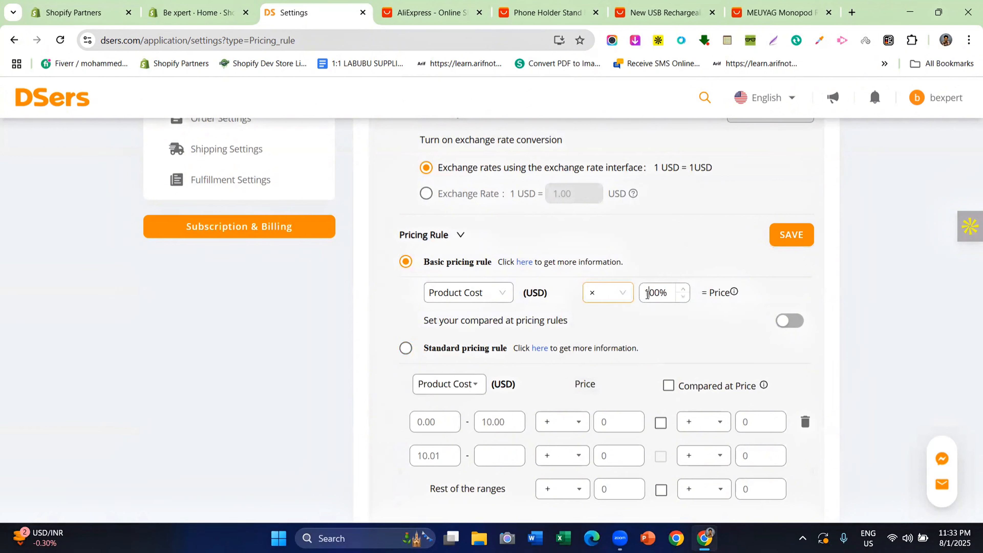
drag(648, 294, 642, 297)
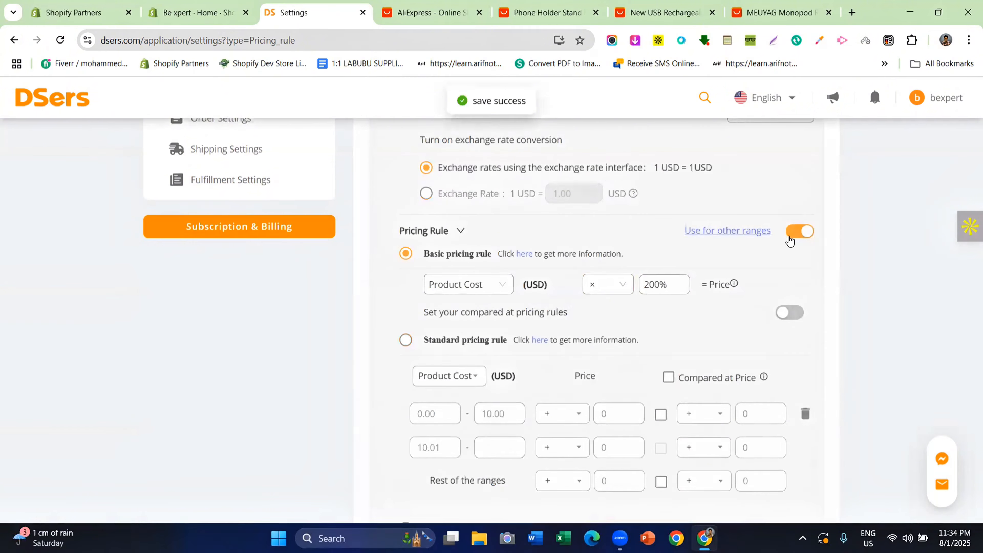
scroll(582, 281, up, 10)
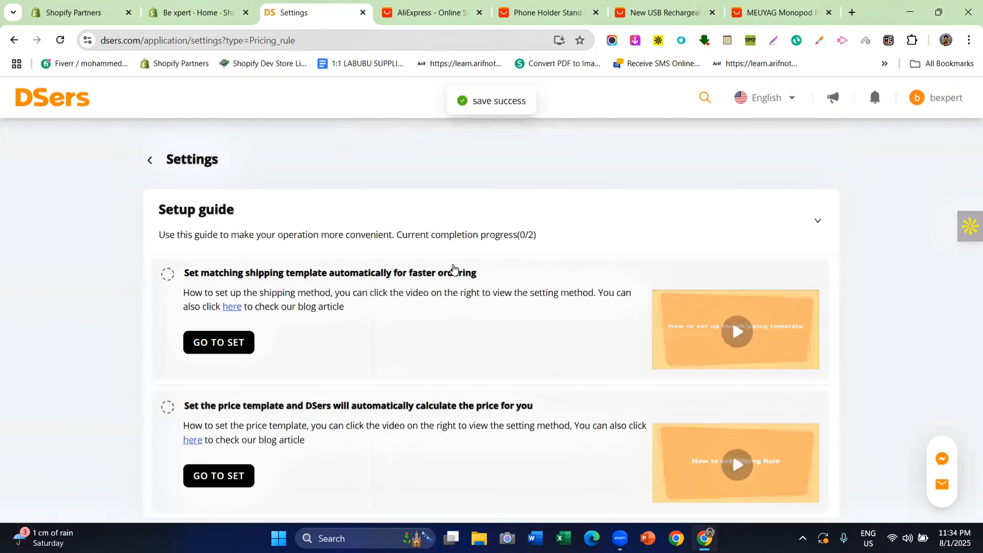
Return to DSers Home, open the empty Import list, and dismiss the promo popup
click(149, 160)
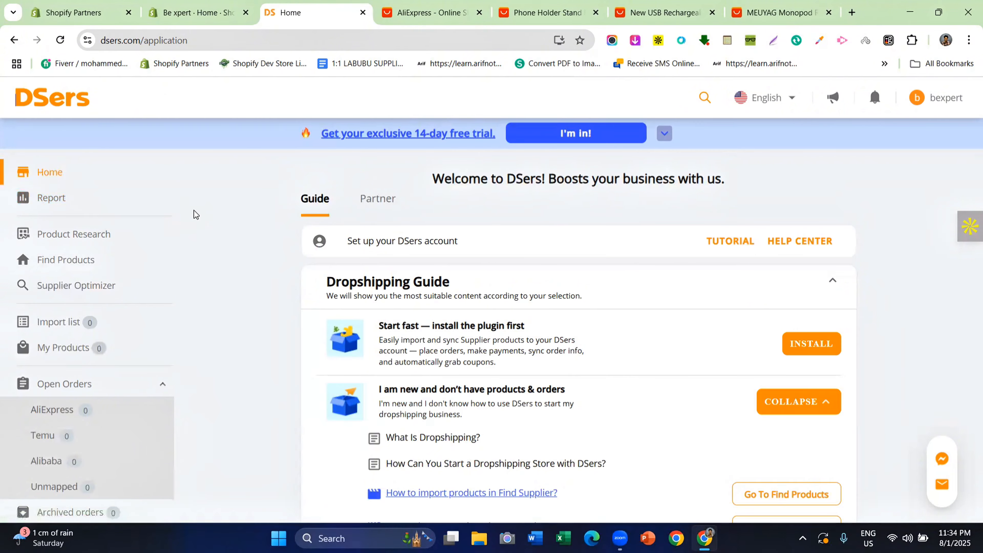
scroll(192, 211, down, 3)
click(52, 323)
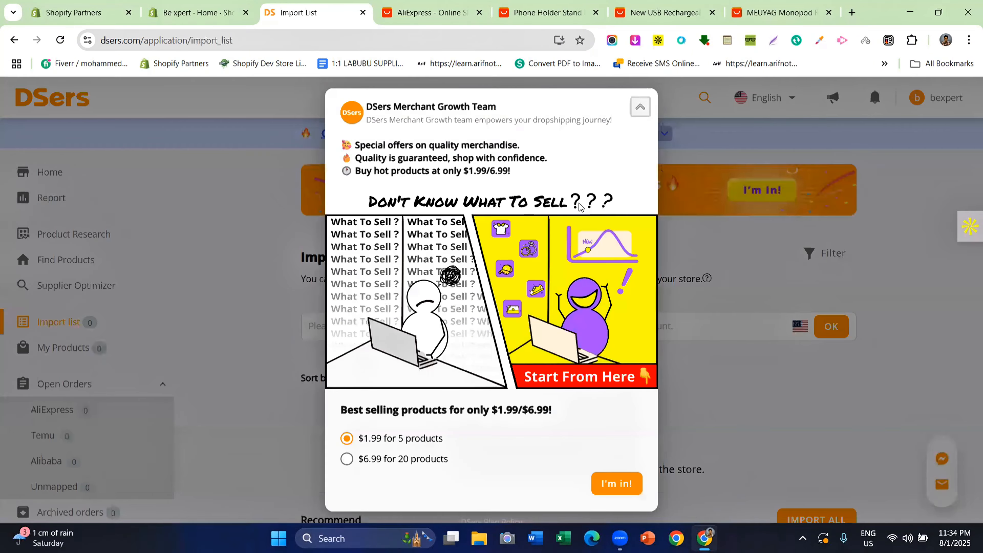
click(640, 114)
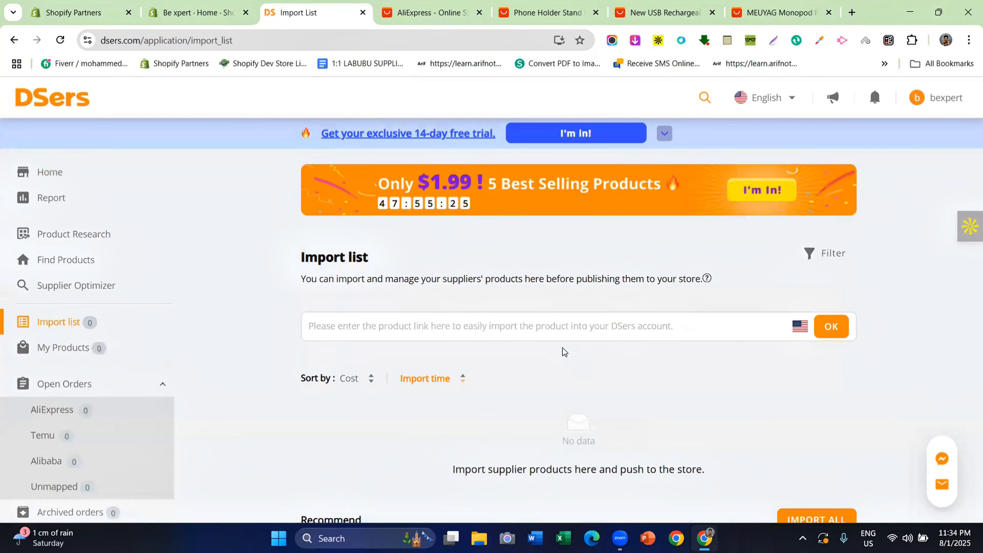
click(528, 9)
Copy the Phone Holder Stand product's AliExpress URL from the address bar
click(643, 9)
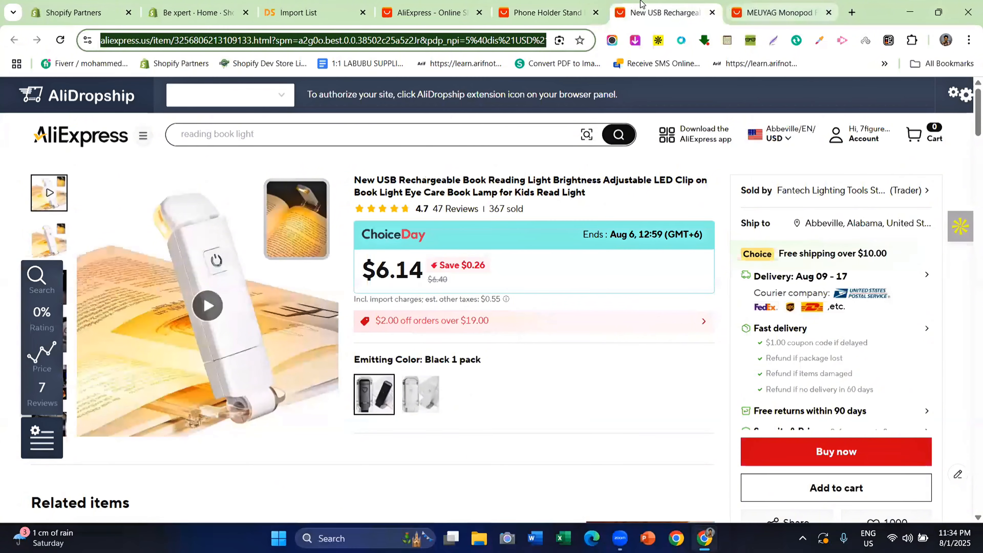
click(778, 11)
click(545, 11)
click(346, 4)
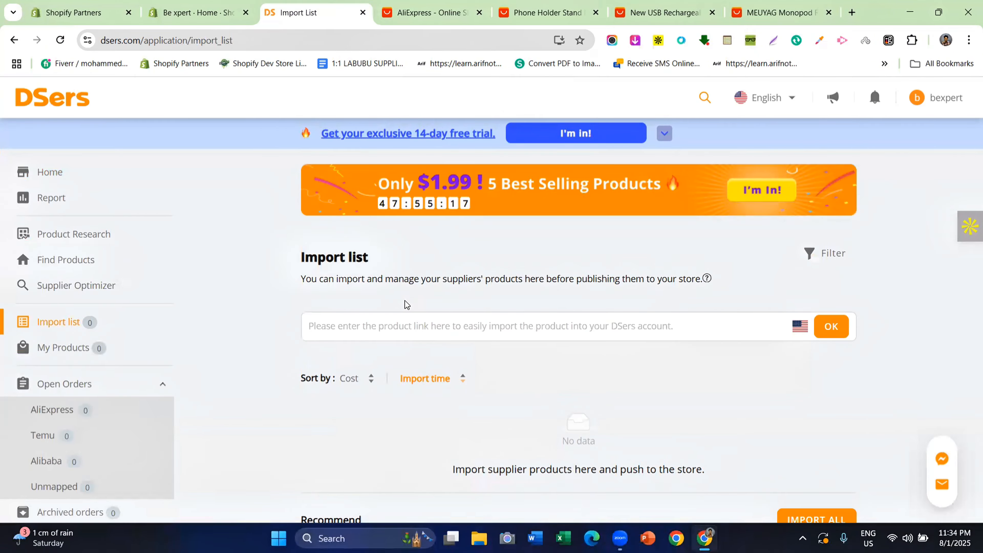
click(542, 11)
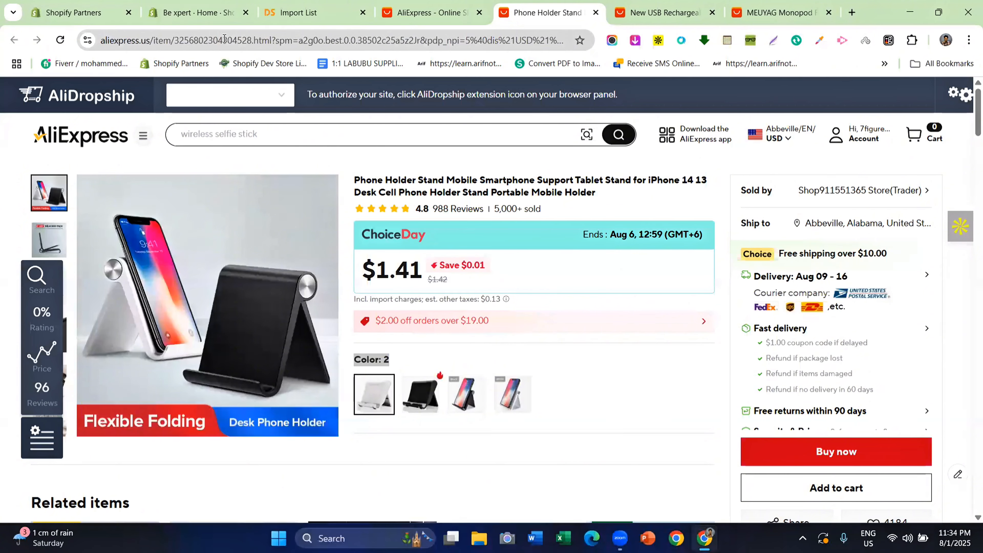
click(225, 38)
right_click(224, 40)
click(274, 162)
Paste the link into the Import list field, import it in English, and close the sync-rule dialog
click(345, 4)
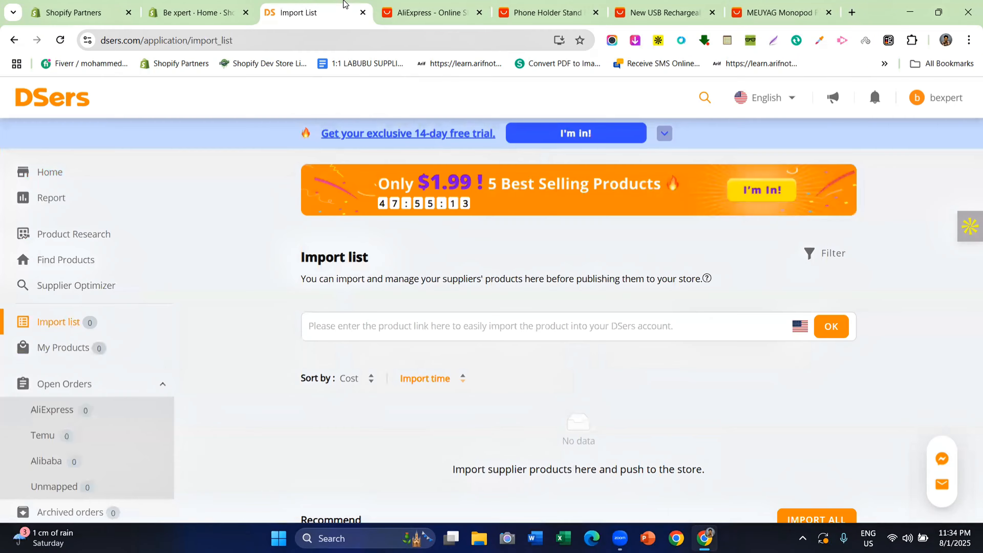
right_click(385, 328)
click(599, 345)
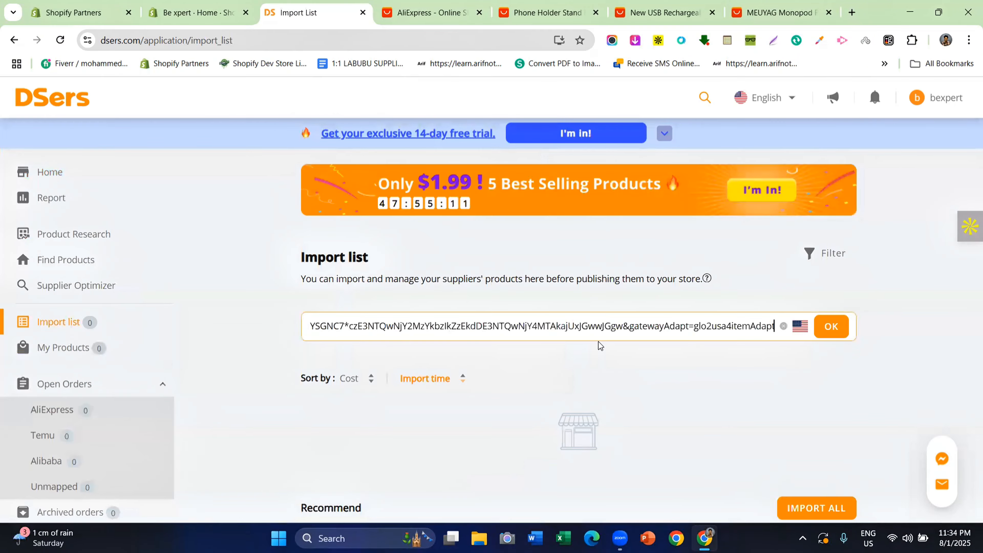
click(822, 326)
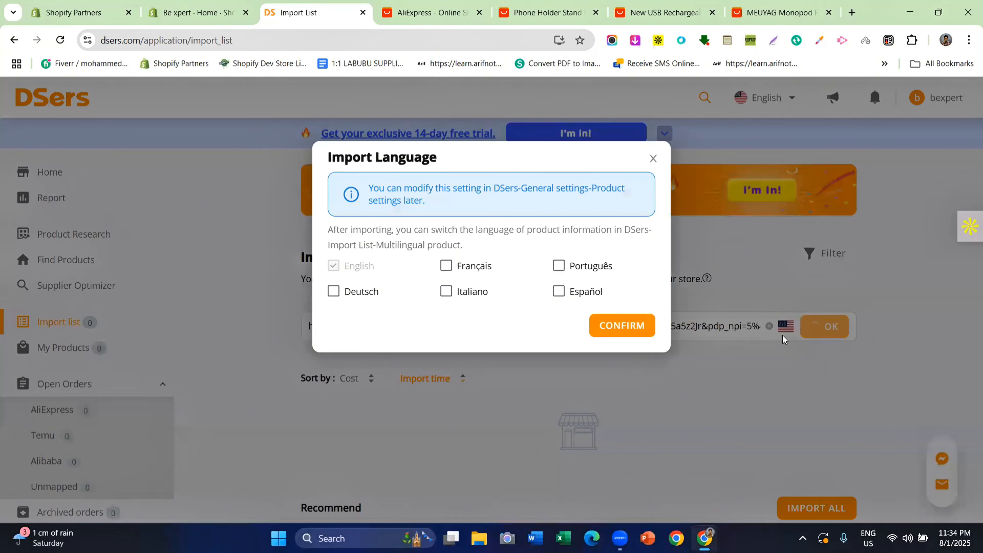
click(782, 335)
click(798, 328)
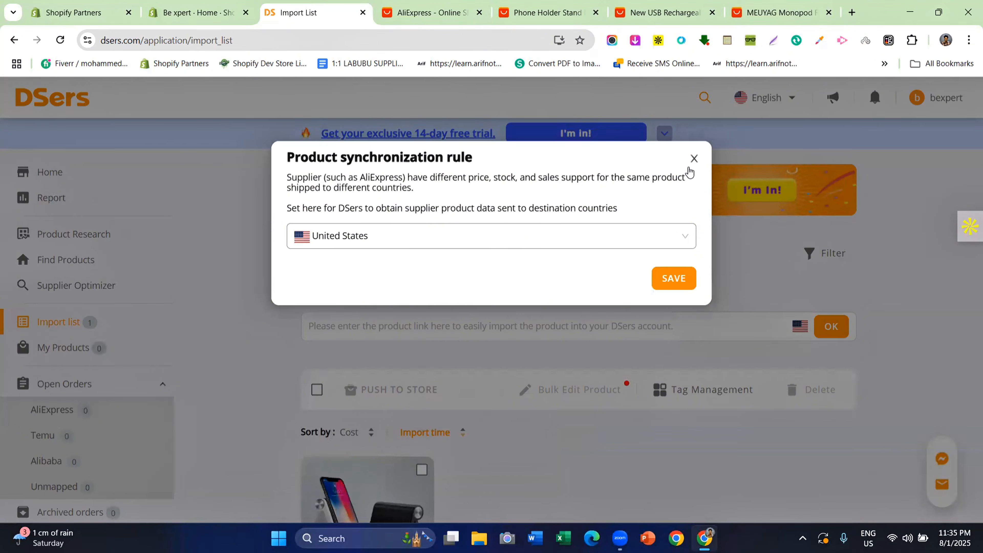
click(694, 159)
click(666, 4)
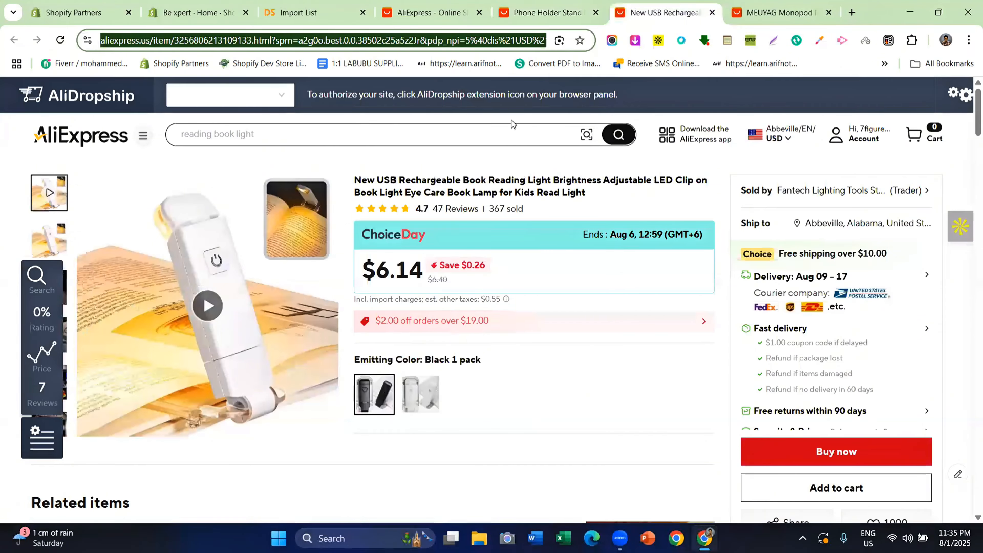
Import the USB rechargeable book reading light ($6.14) by pasting its AliExpress URL into the link field
click(581, 4)
click(647, 6)
right_click(205, 40)
click(237, 158)
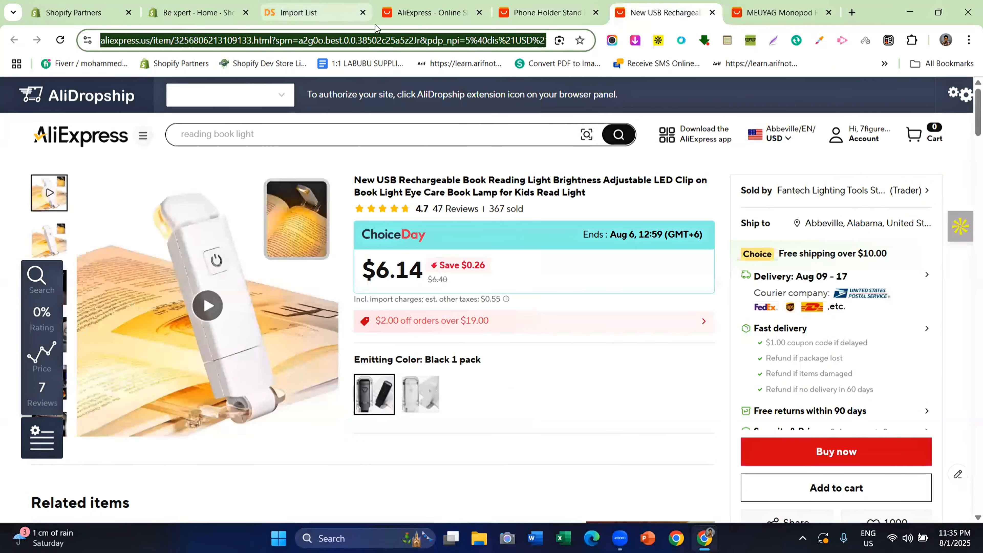
click(298, 12)
right_click(449, 323)
click(481, 330)
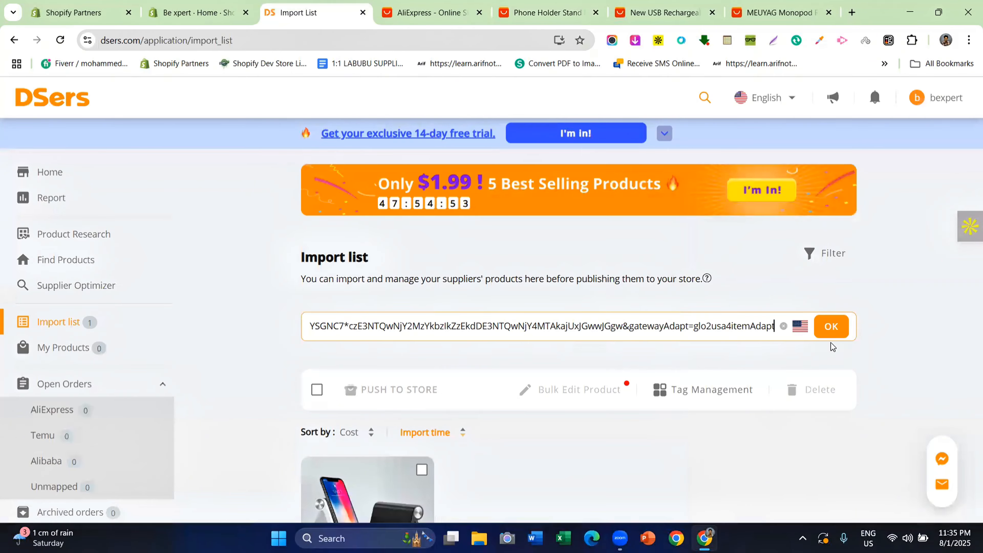
click(830, 327)
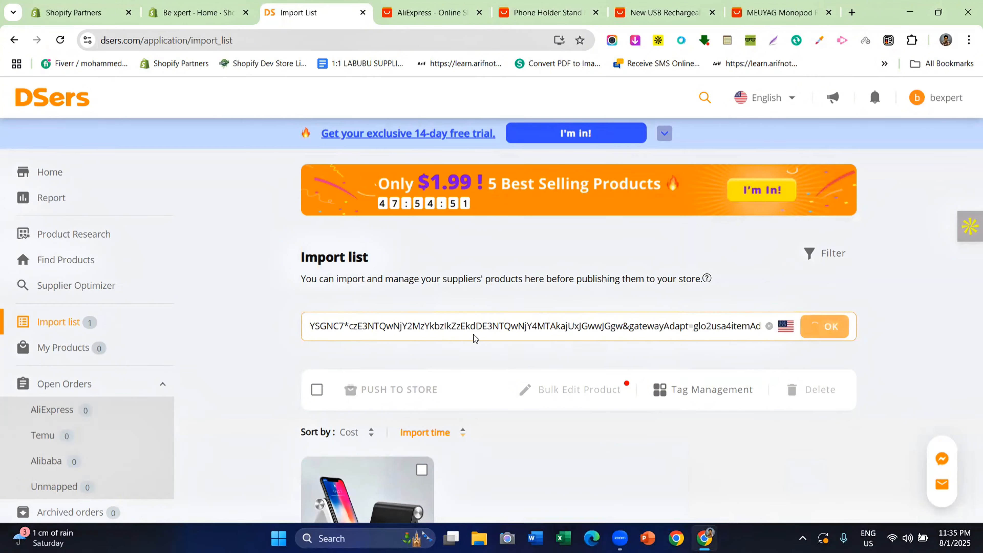
scroll(475, 341, down, 1)
scroll(476, 347, down, 3)
scroll(476, 348, up, 3)
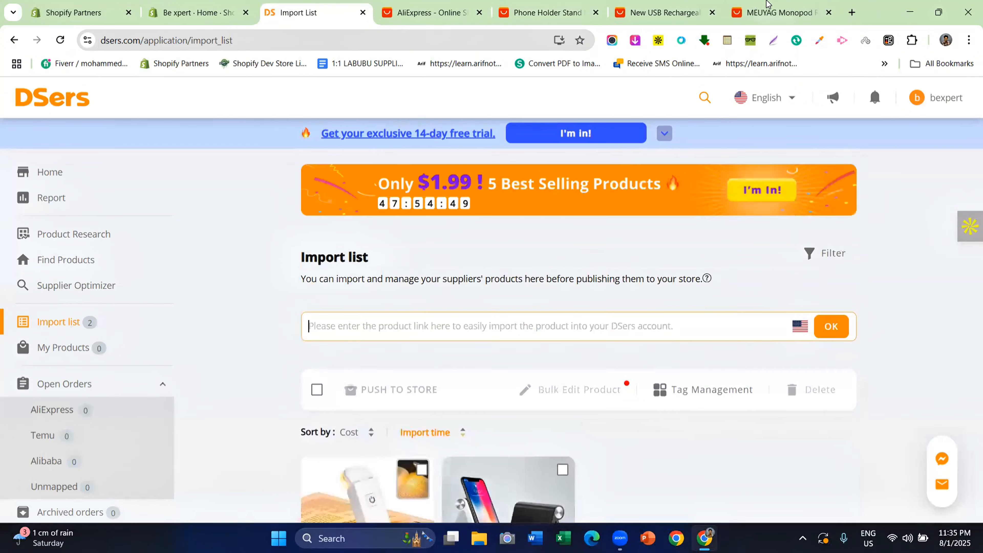
Import the MEUYAG monopod tripod ($11.66–25.8) by pasting its AliExpress URL into the link field
click(778, 12)
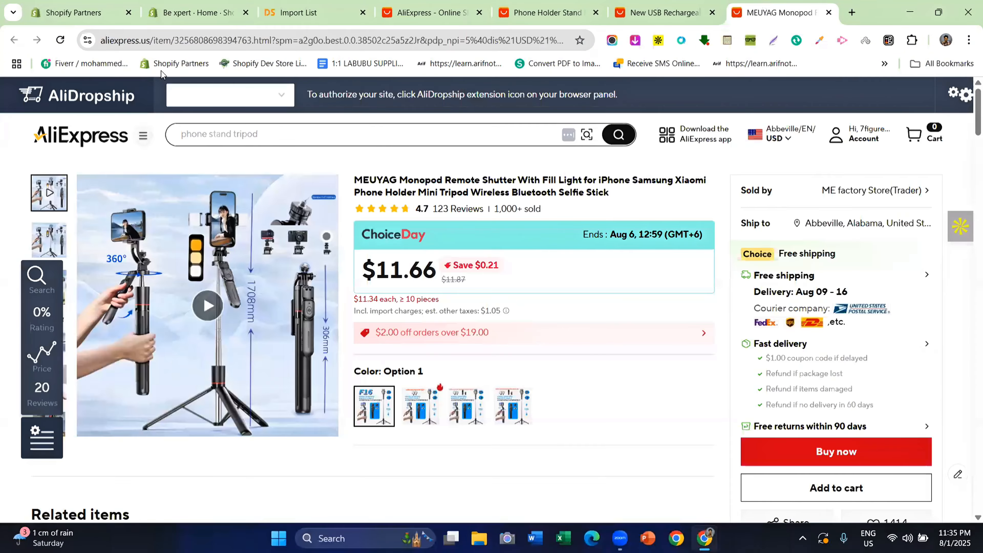
right_click(151, 41)
click(185, 160)
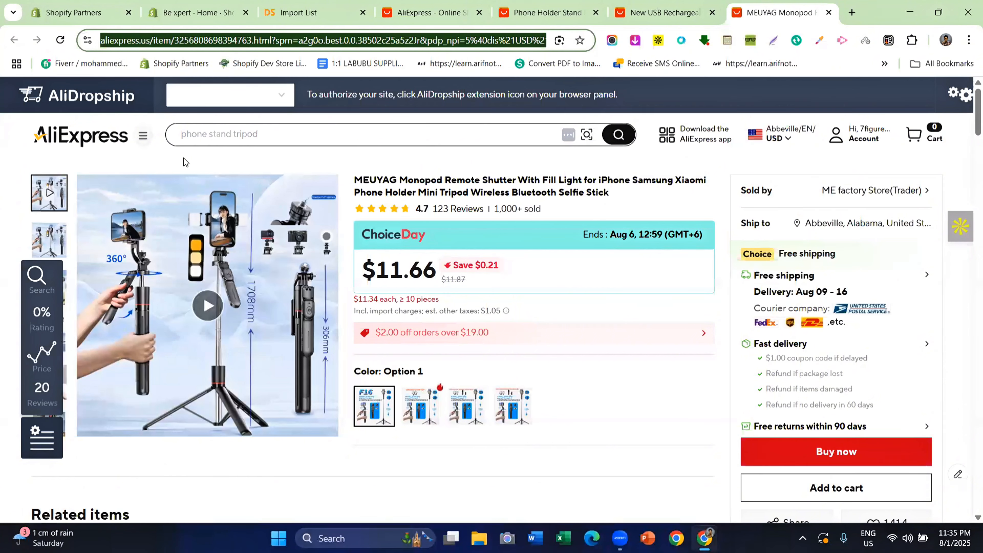
click(329, 11)
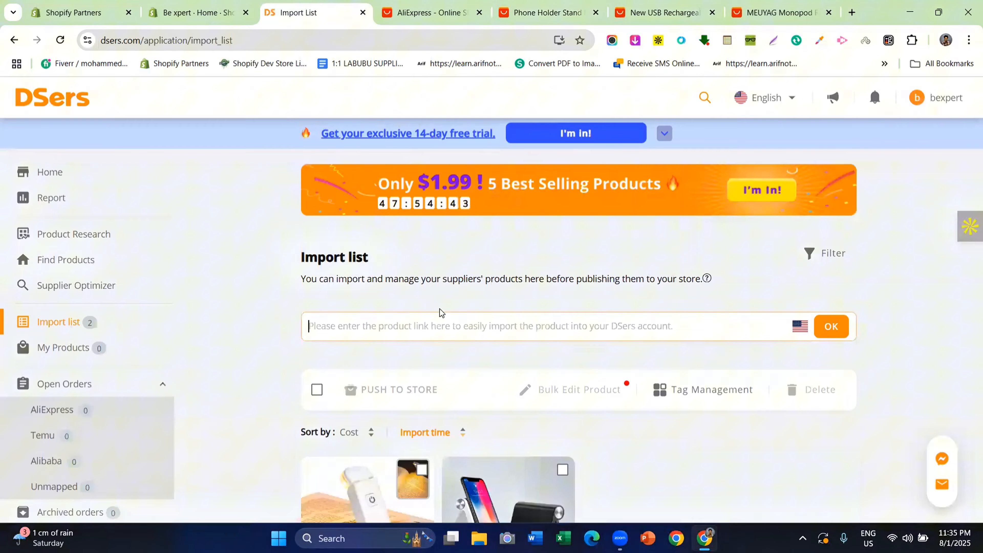
right_click(385, 325)
click(421, 329)
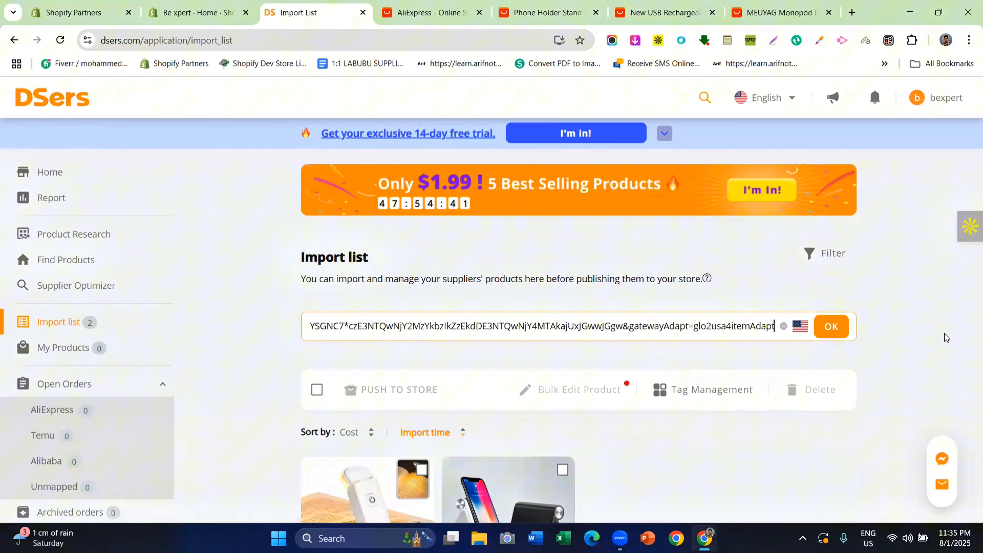
click(833, 326)
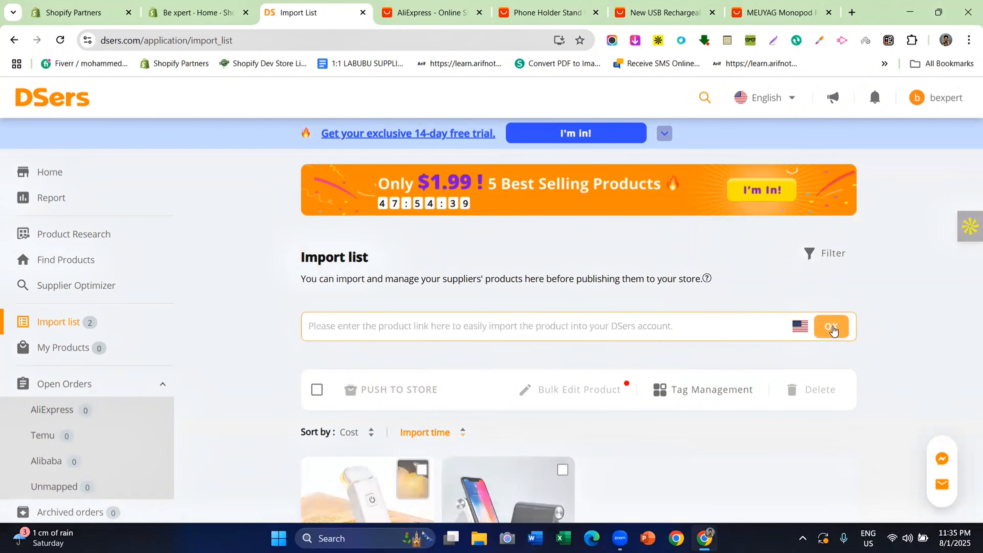
scroll(369, 327, down, 1)
scroll(367, 326, down, 3)
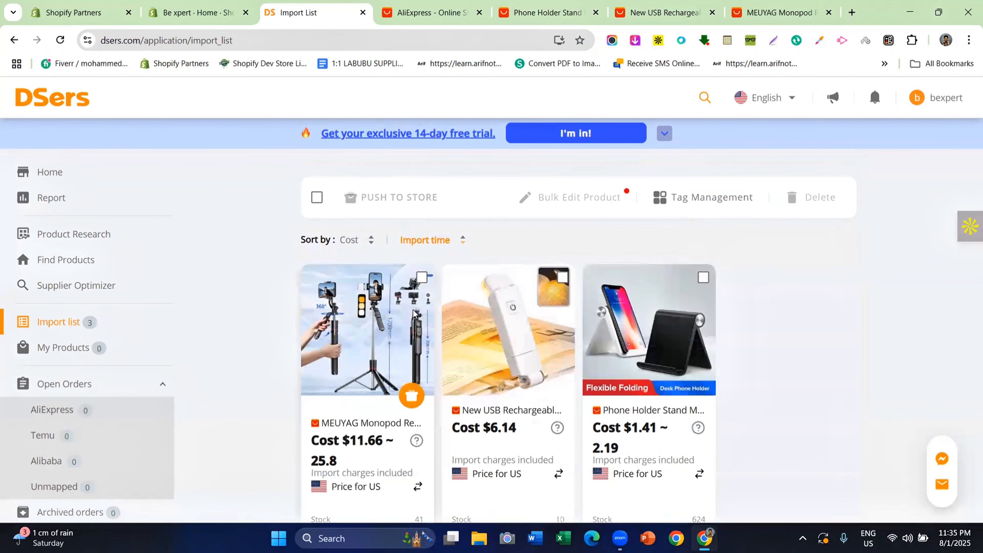
scroll(436, 324, up, 3)
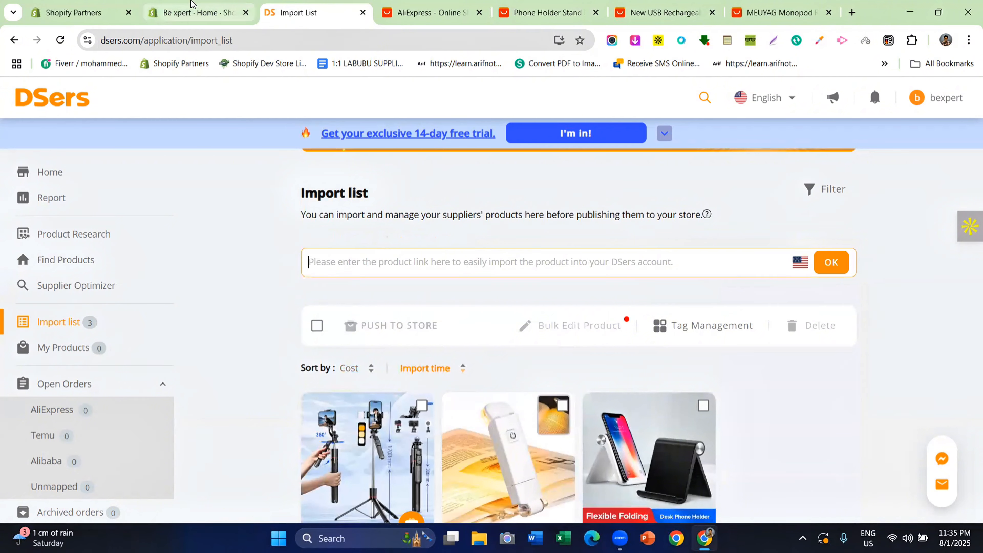
Confirm Shopify doesn't list the three products yet, then select all three in the DSers Import List
click(195, 12)
click(79, 170)
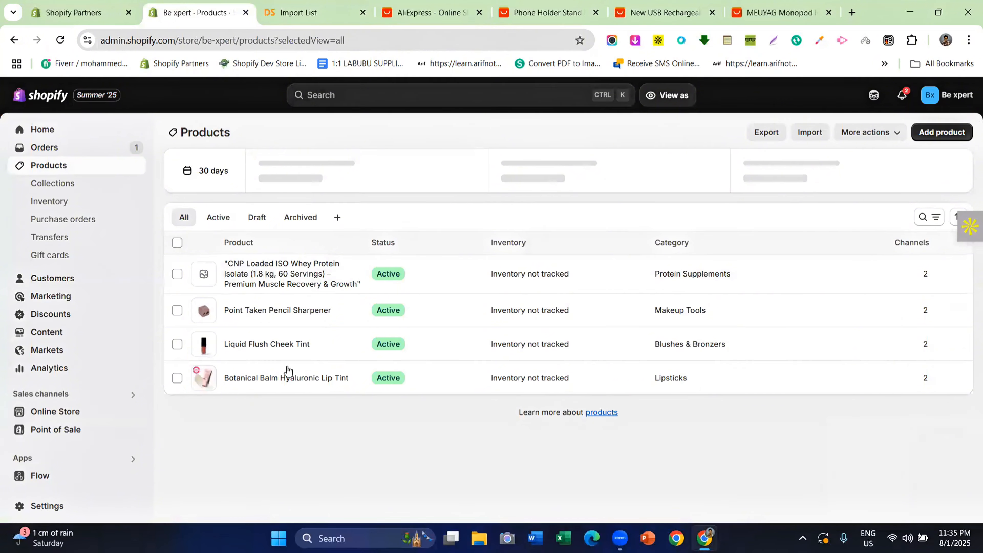
click(324, 8)
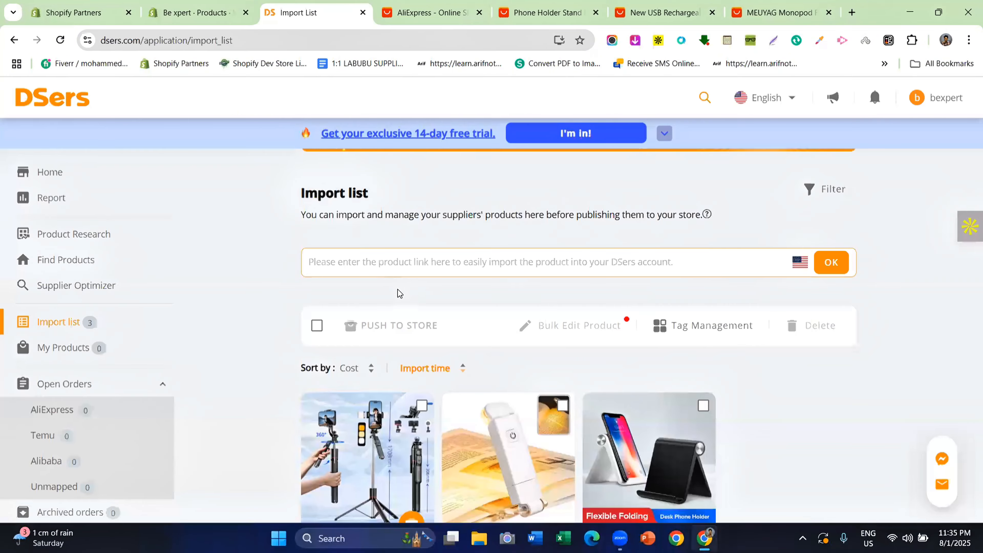
scroll(419, 310, down, 1)
scroll(418, 310, down, 1)
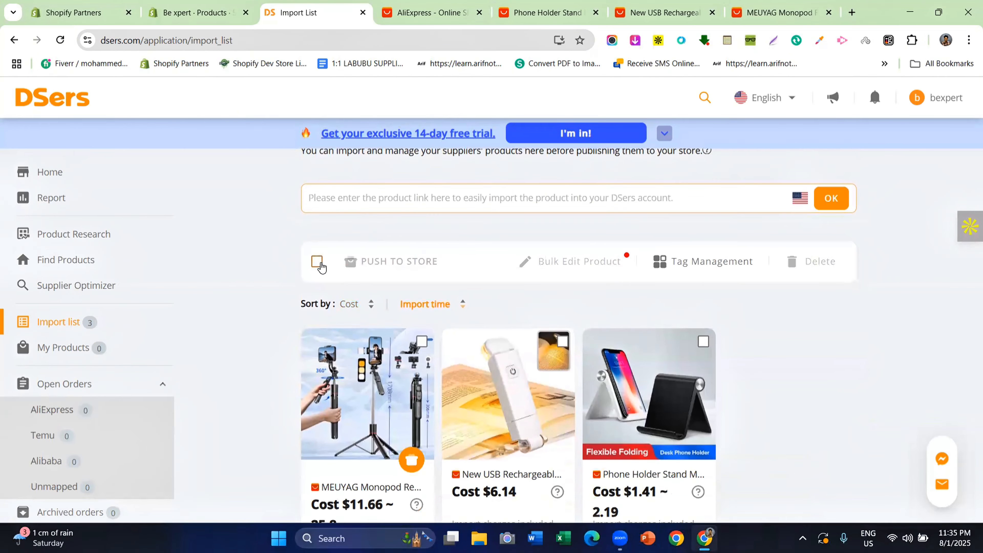
click(316, 261)
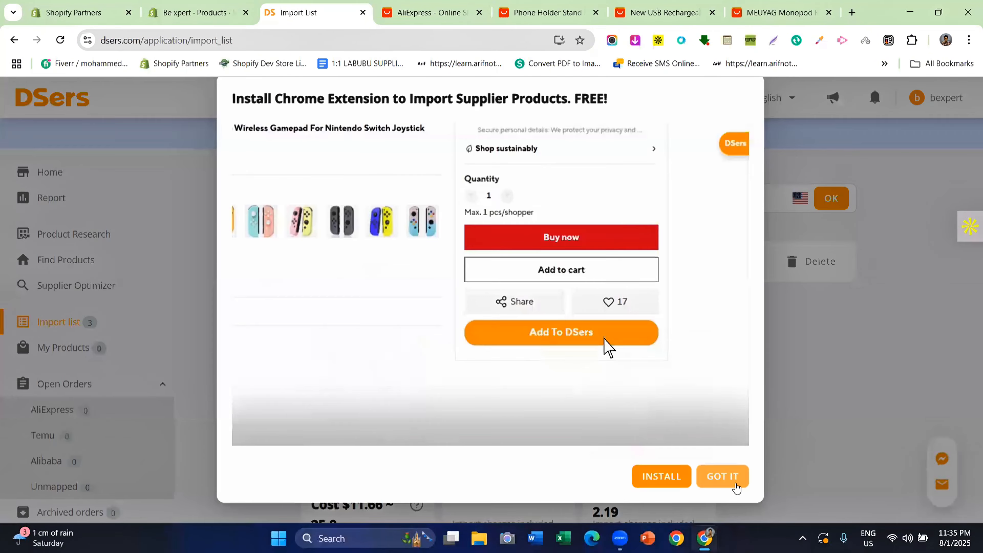
click(727, 480)
click(431, 269)
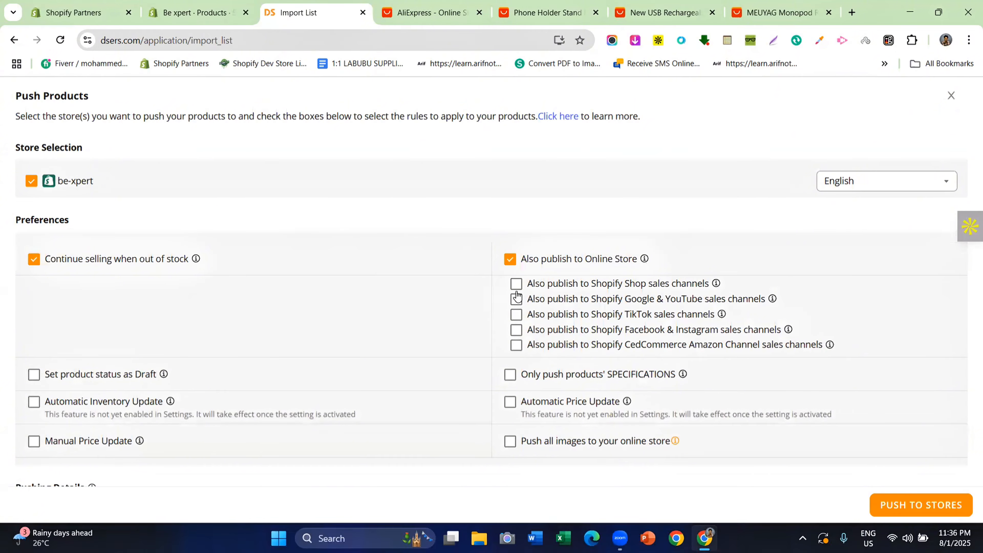
scroll(278, 200, down, 5)
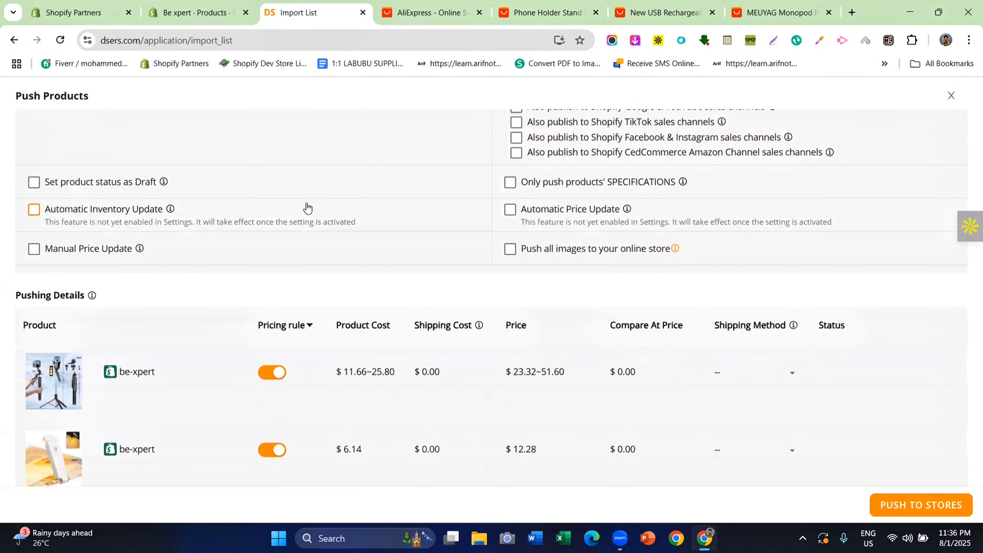
scroll(308, 213, up, 3)
scroll(314, 235, down, 3)
scroll(330, 175, down, 3)
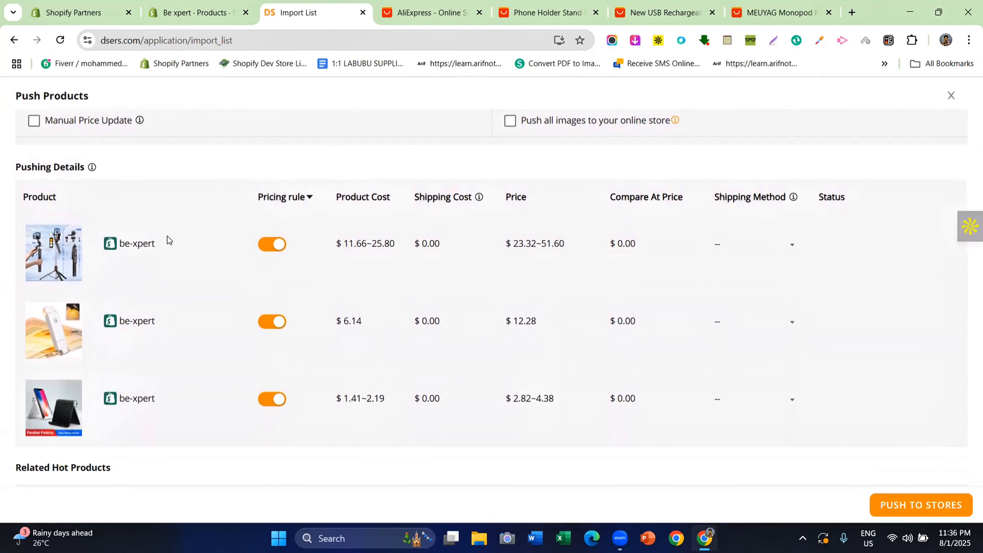
drag(258, 198, 318, 205)
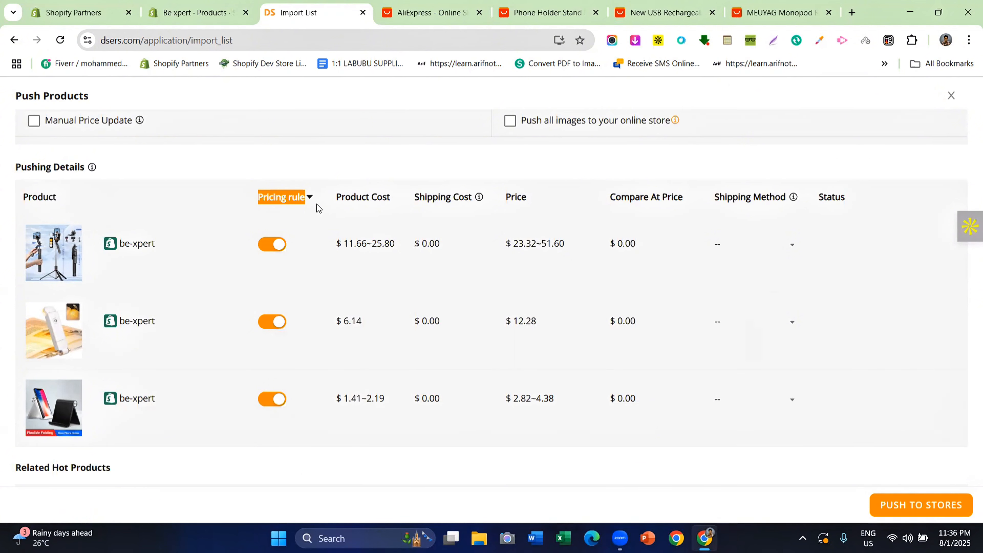
click(320, 173)
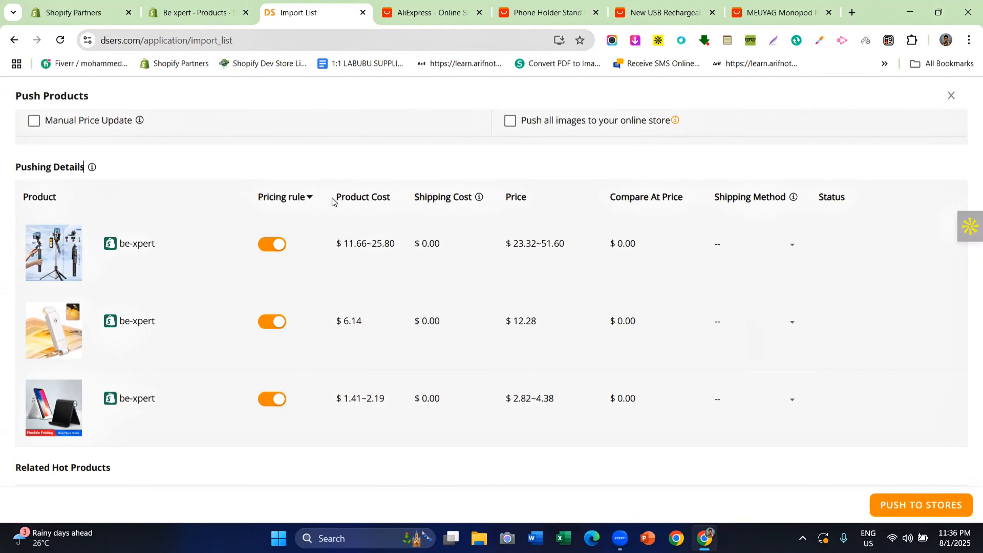
drag(332, 202, 403, 201)
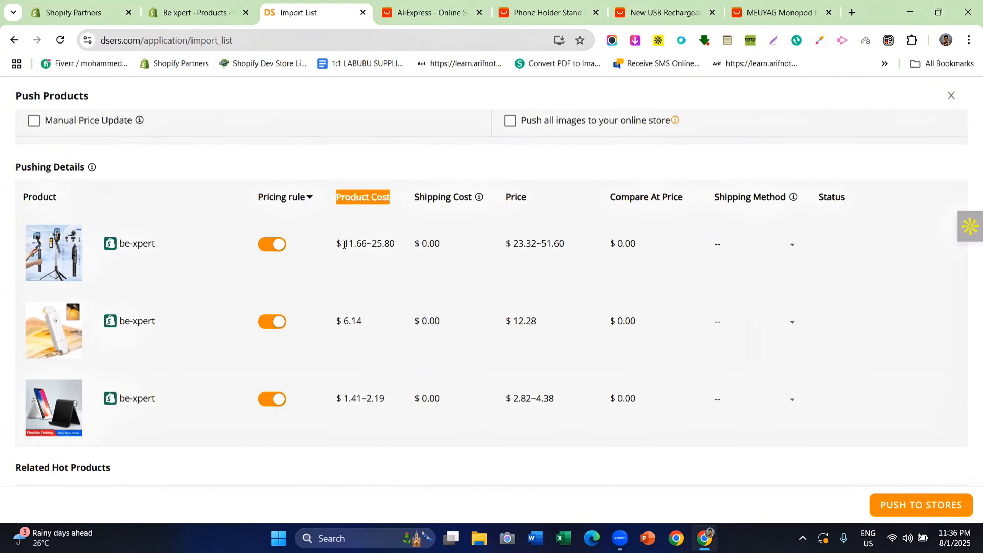
drag(344, 245, 367, 248)
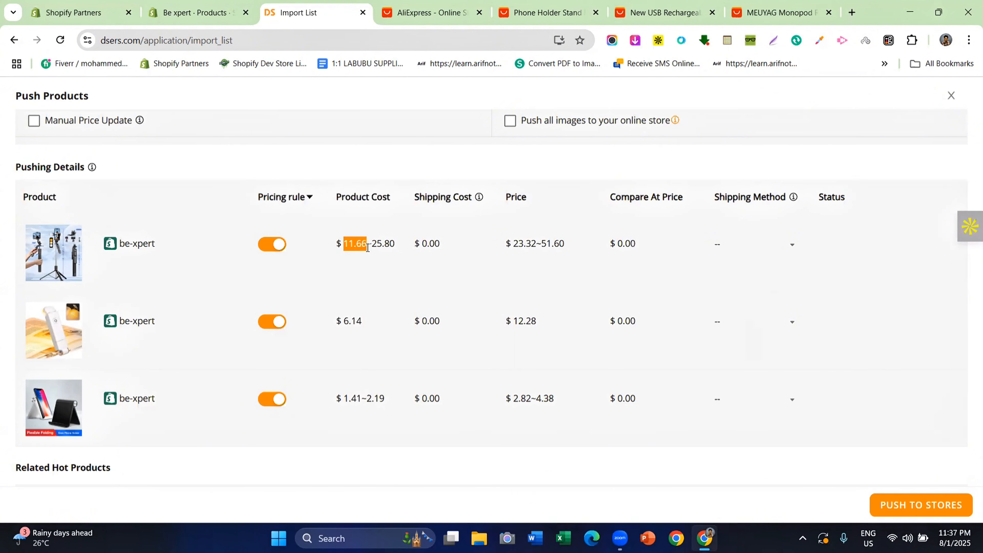
drag(503, 196, 540, 204)
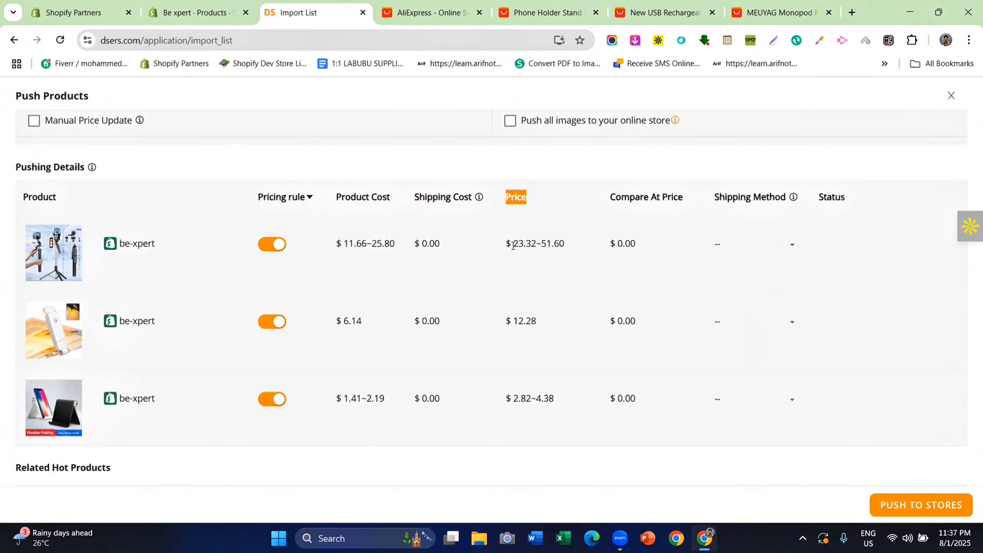
drag(515, 245, 536, 245)
click(515, 175)
scroll(465, 250, down, 4)
scroll(459, 279, up, 6)
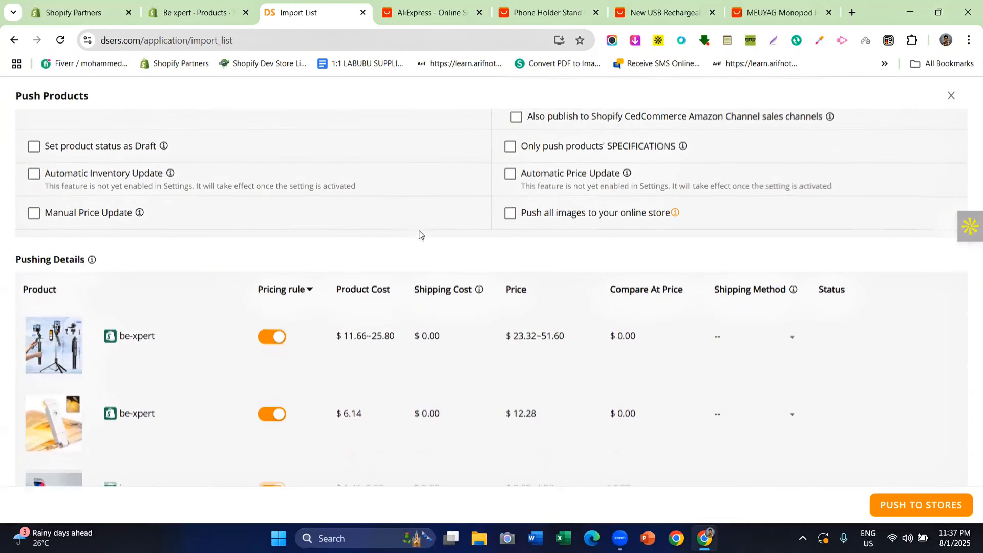
scroll(420, 232, down, 5)
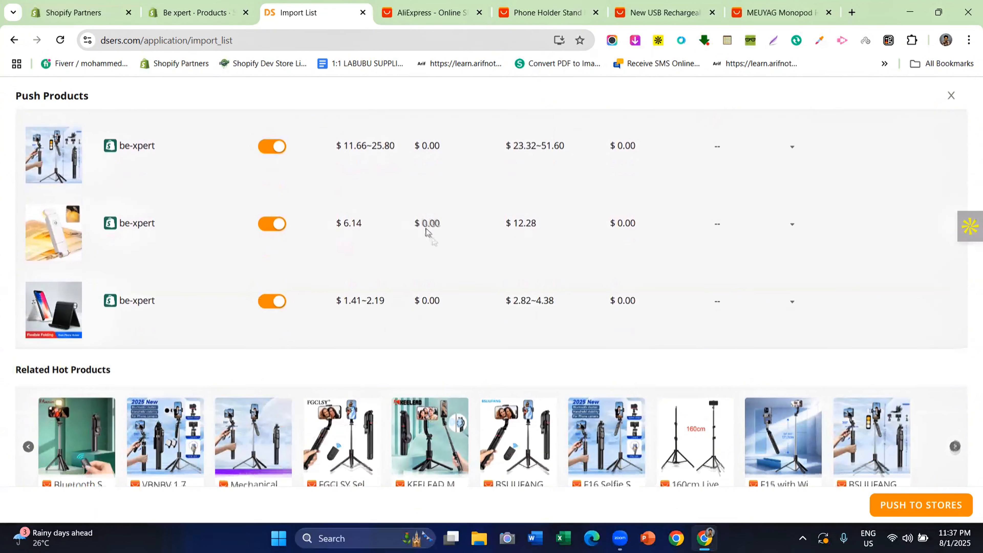
scroll(428, 230, up, 3)
Push the three selected products to the be-xpert store and confirm green completed ticks in Status
click(921, 505)
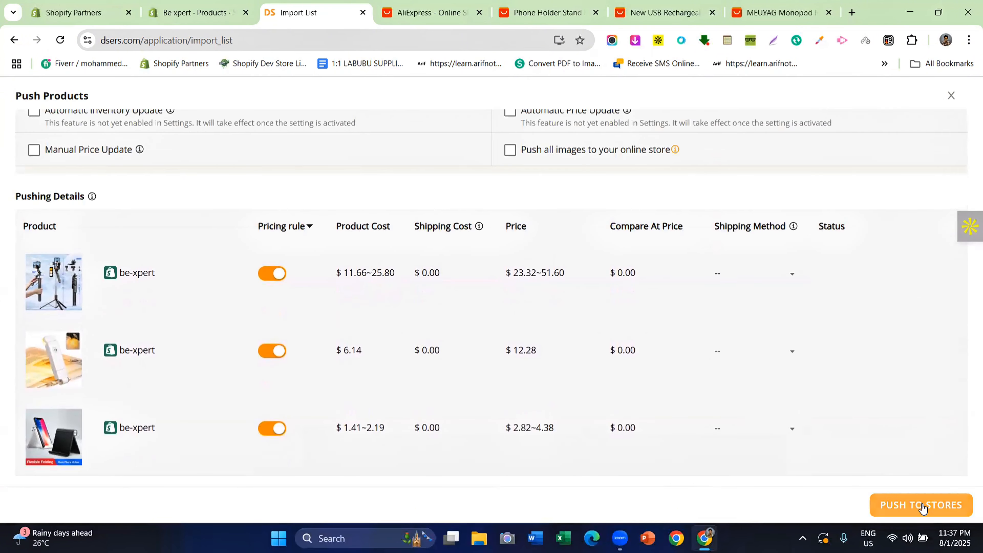
scroll(706, 373, down, 4)
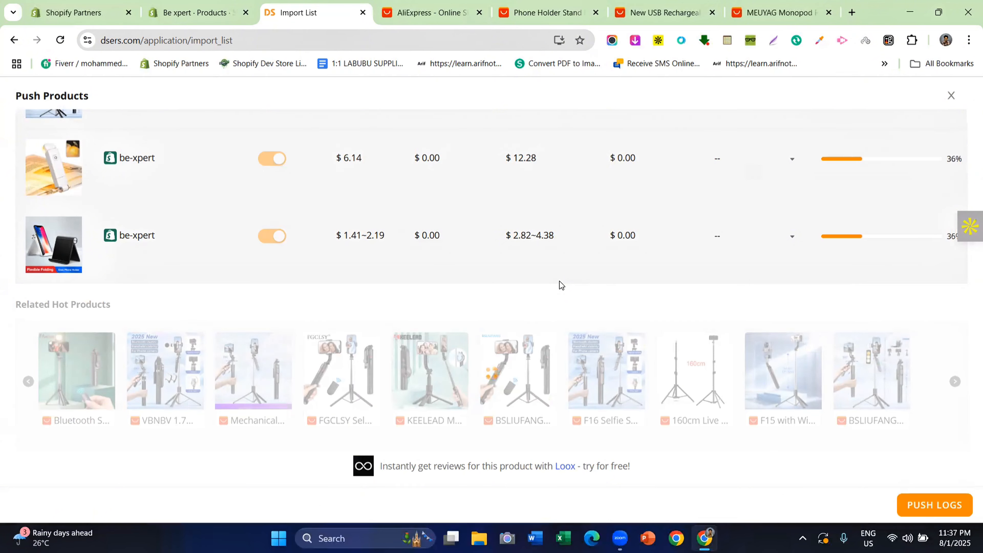
scroll(558, 279, up, 3)
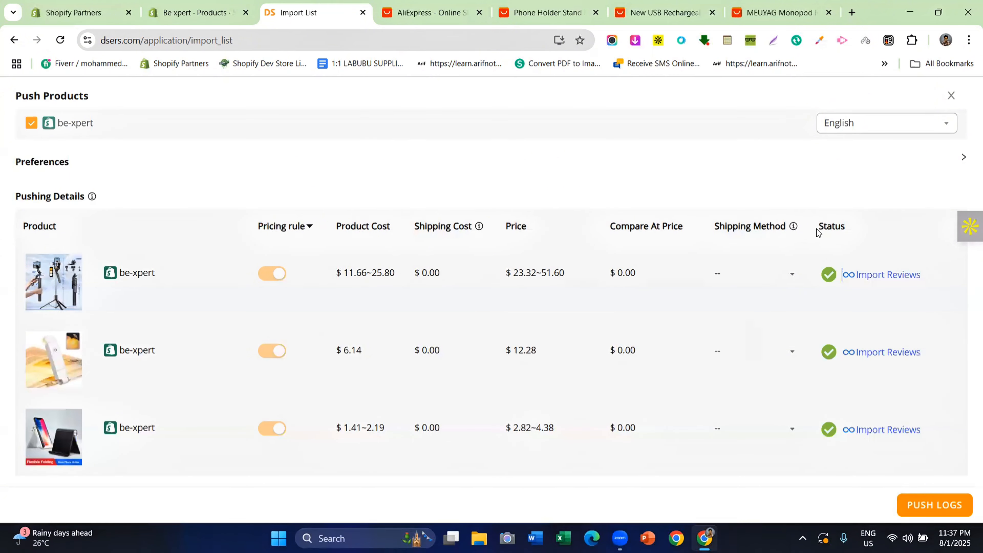
drag(819, 228, 844, 230)
Reload Shopify's Products list to show the three pushed items as Active
click(221, 7)
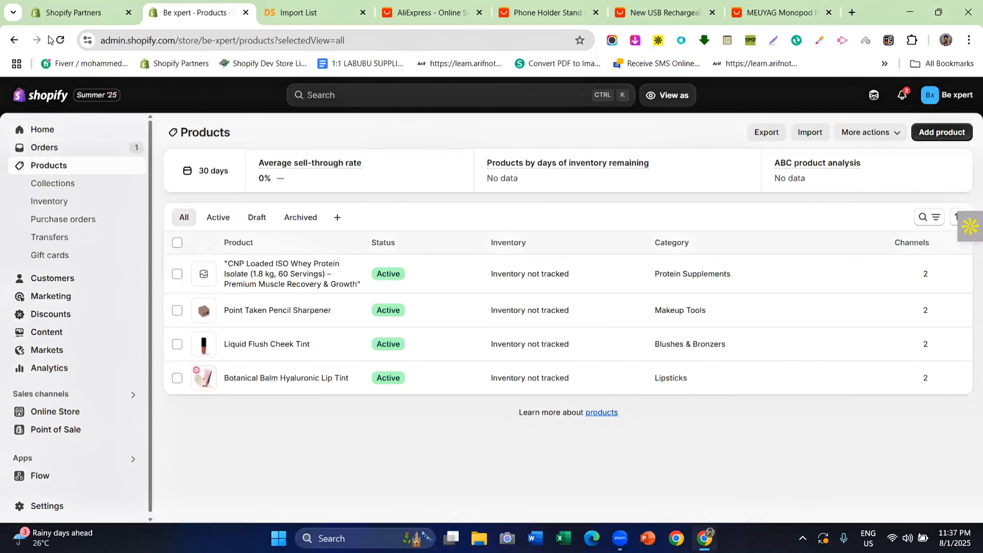
click(59, 40)
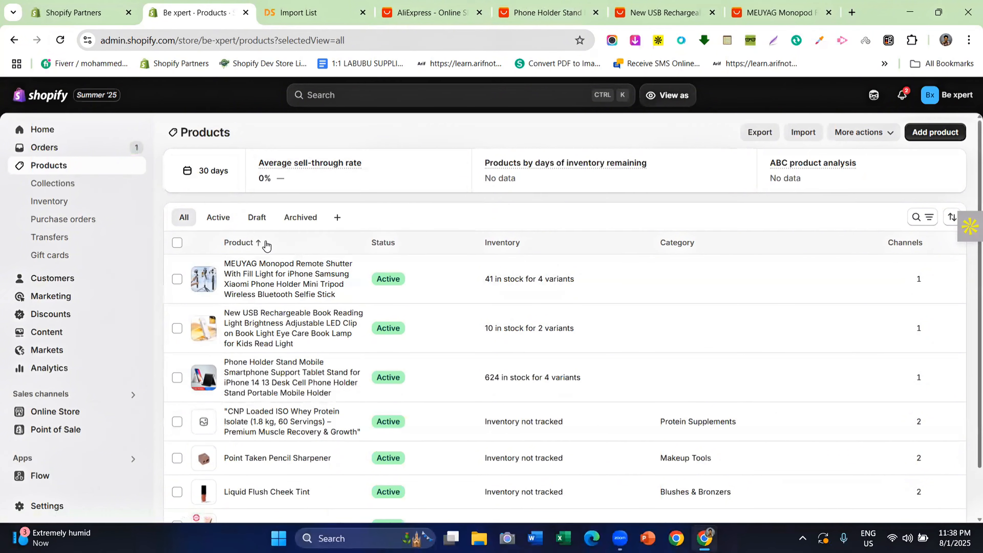
Open the MEUYAG Monopod product page and review its four colour variants priced from $23.32
click(282, 289)
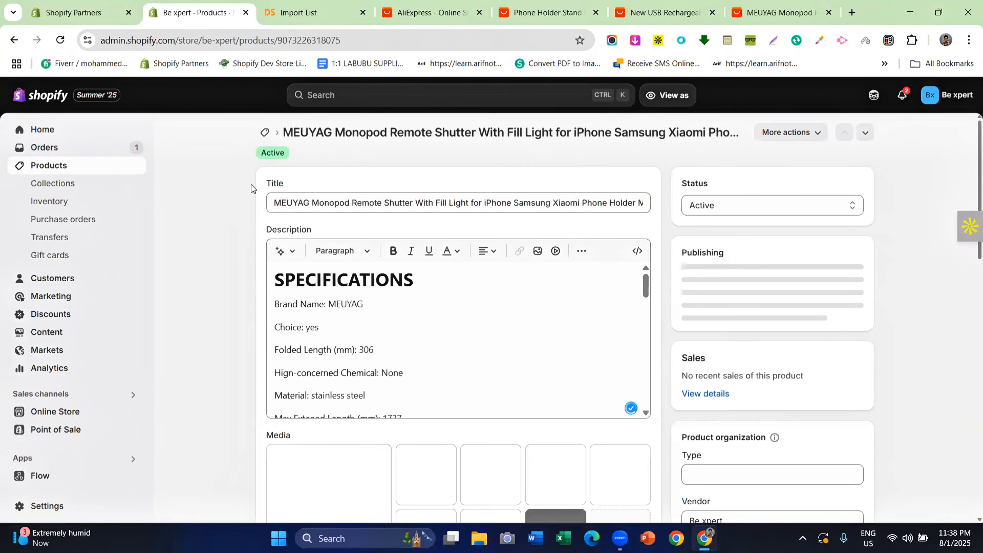
scroll(251, 271, down, 3)
scroll(251, 309, down, 2)
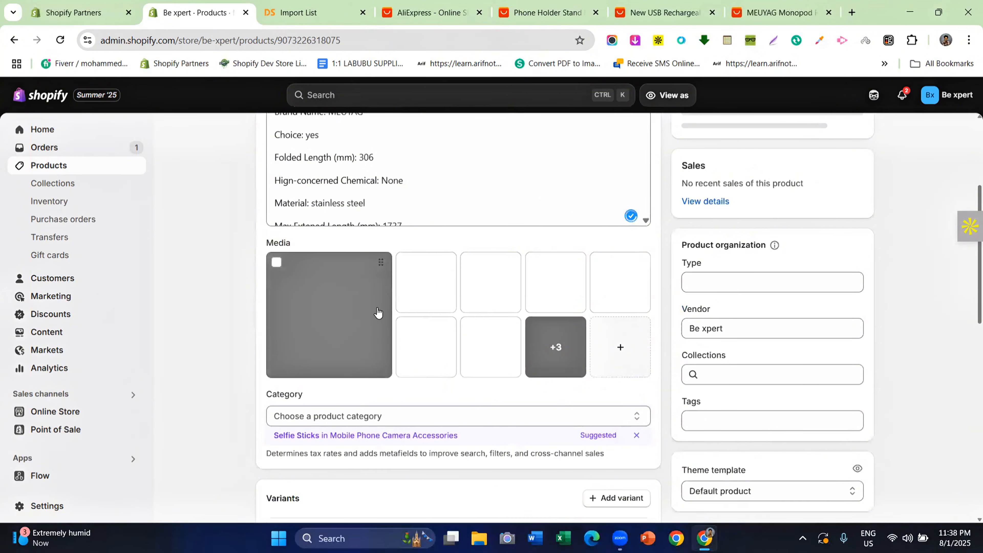
scroll(387, 272, down, 8)
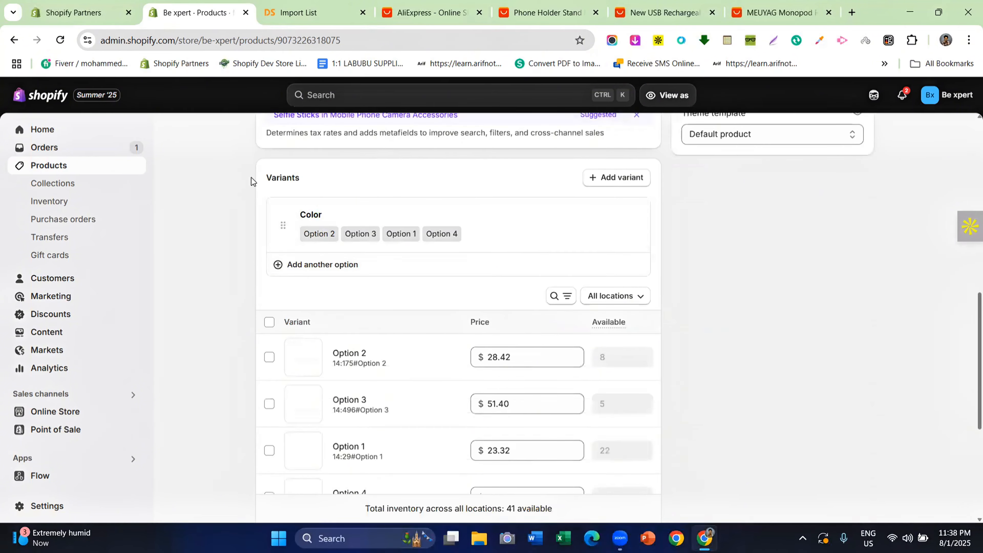
scroll(264, 235, down, 6)
scroll(268, 290, up, 10)
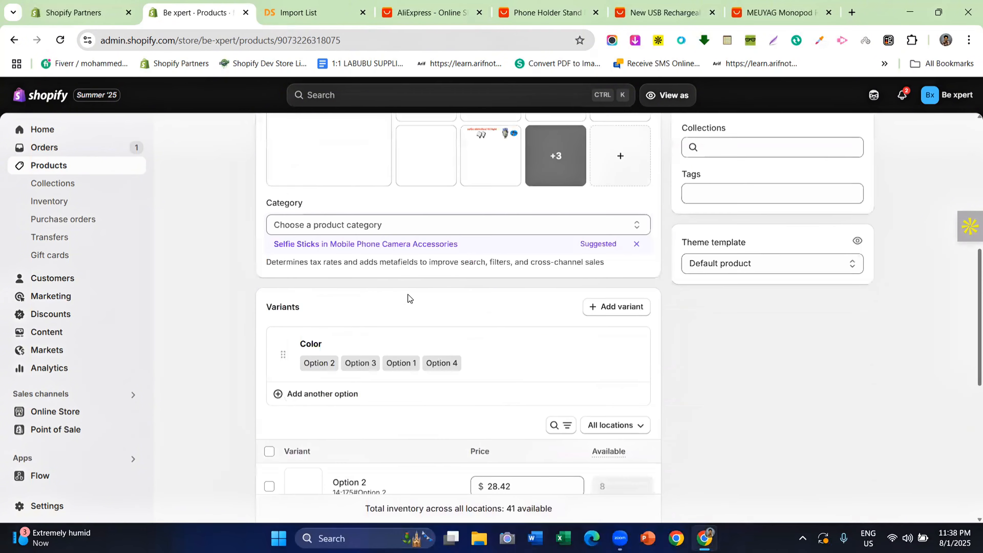
click(12, 40)
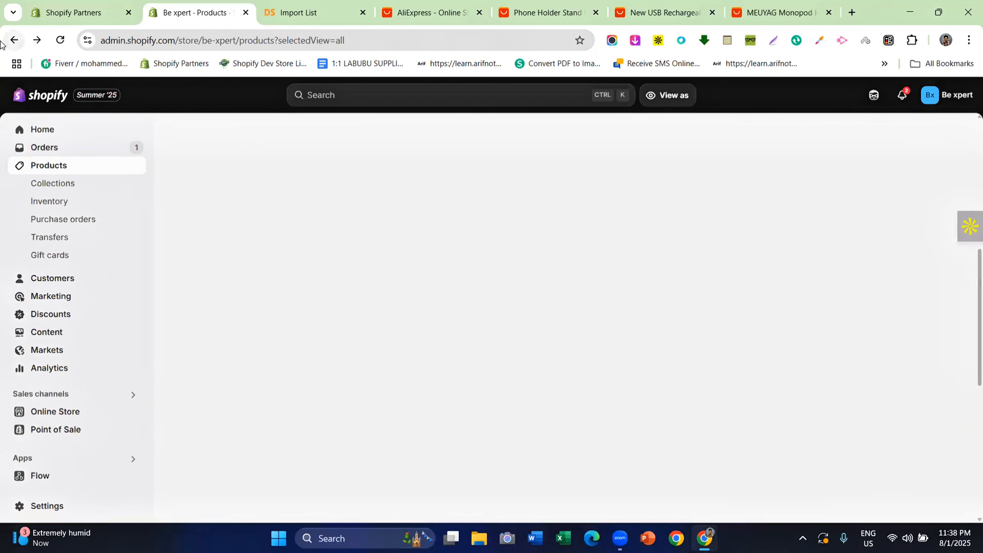
click(35, 41)
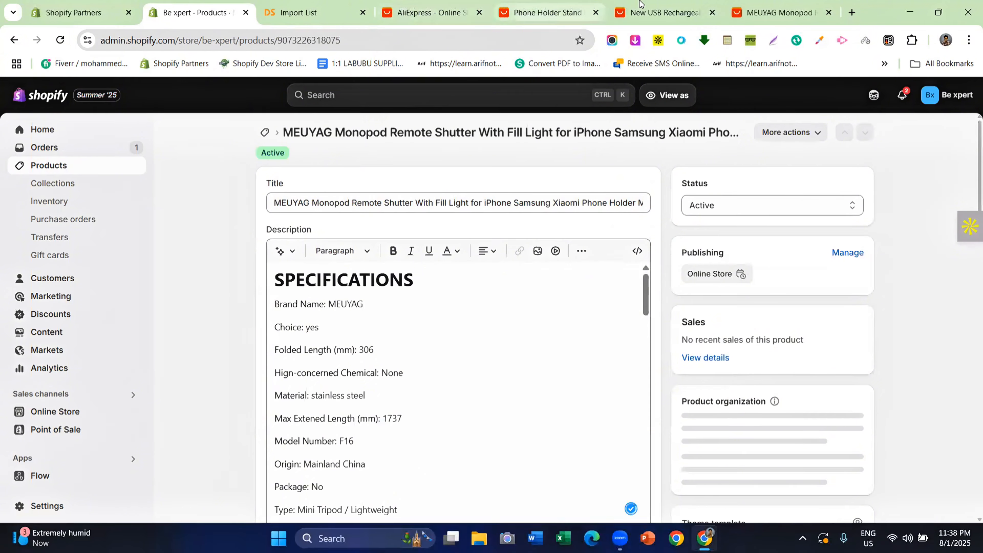
Place the MEUYAG Monopod AliExpress page beside Shopify and mark its 11.66 cost
click(762, 6)
drag(763, 6, 298, 9)
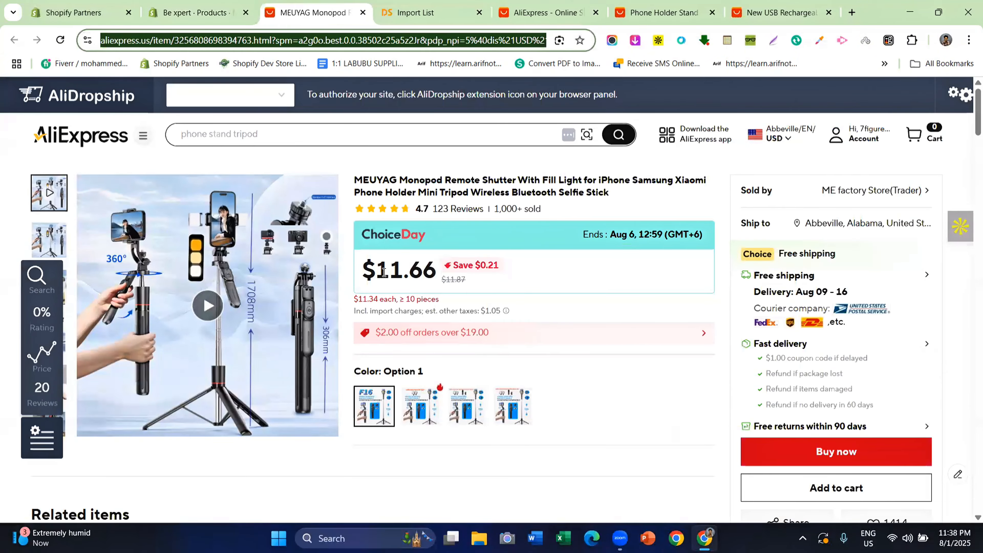
drag(376, 271, 437, 271)
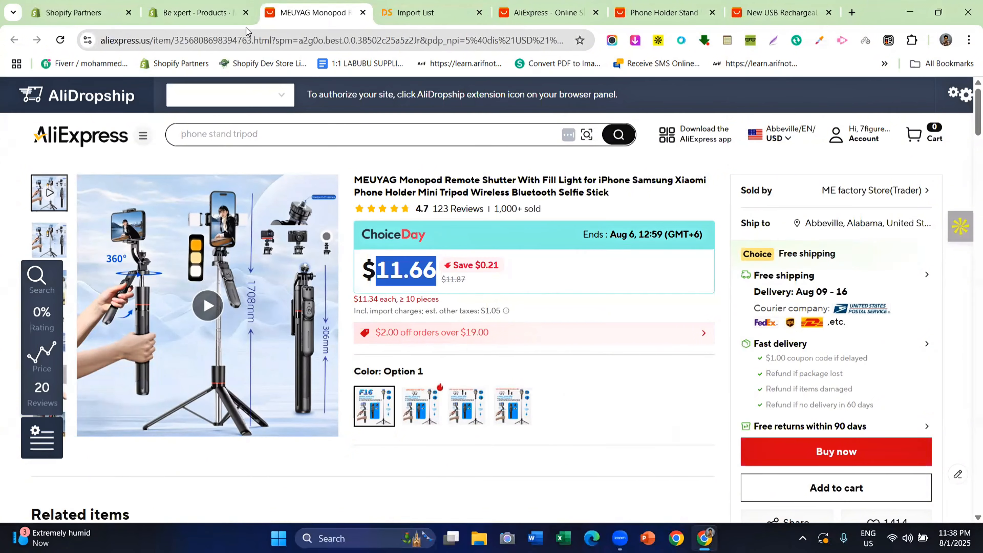
Check Option 1's 23.32 price in Shopify, then head back to the products list
click(228, 14)
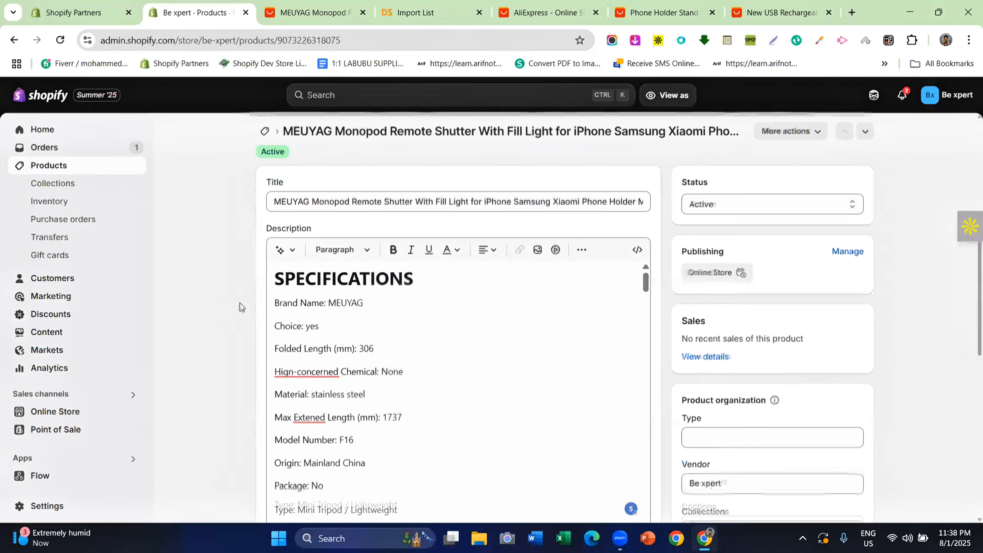
scroll(239, 301, down, 12)
scroll(239, 301, down, 3)
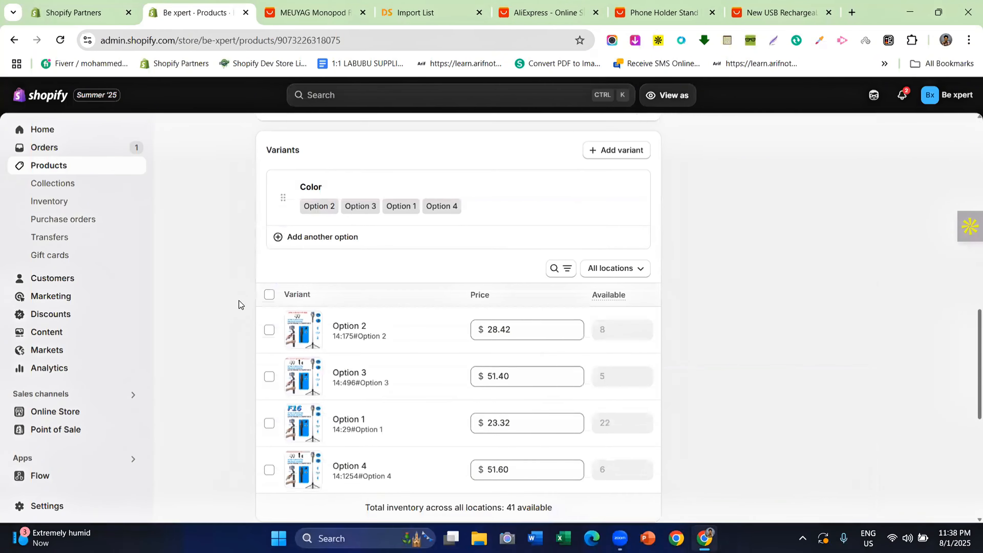
scroll(477, 363, down, 2)
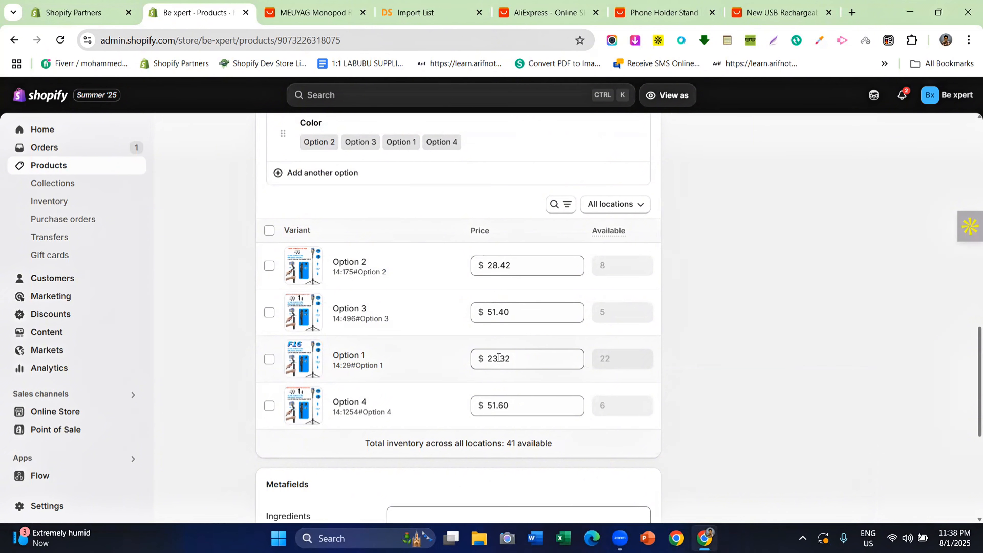
click(498, 358)
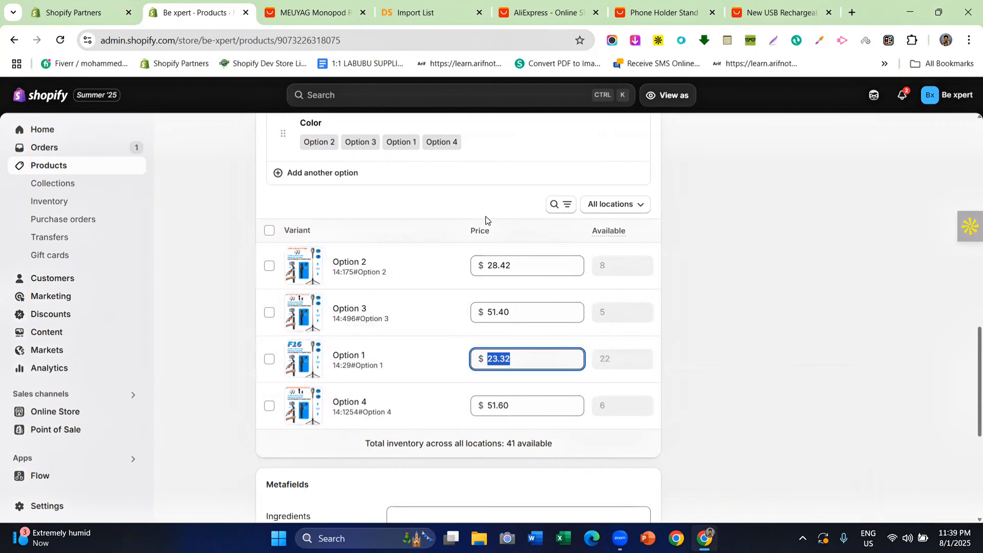
click(6, 42)
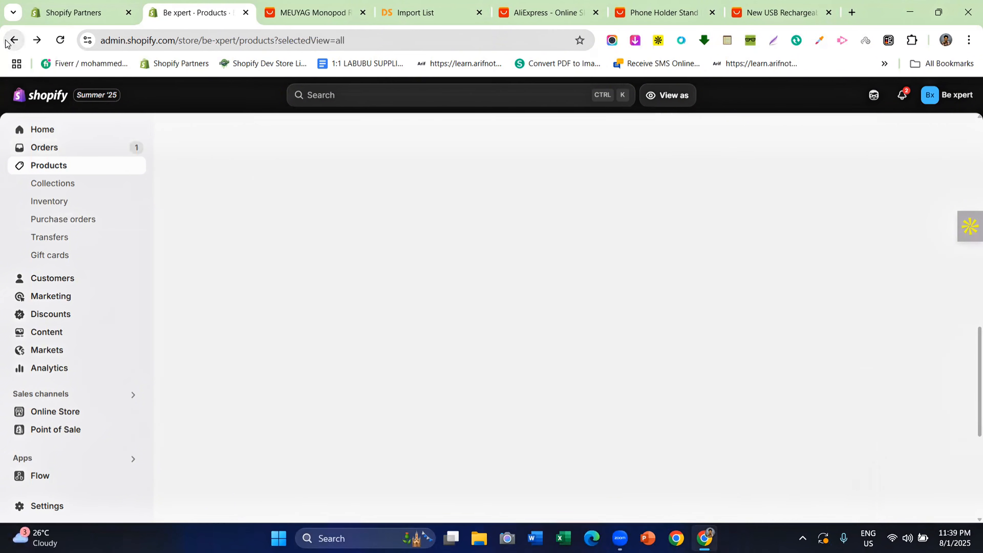